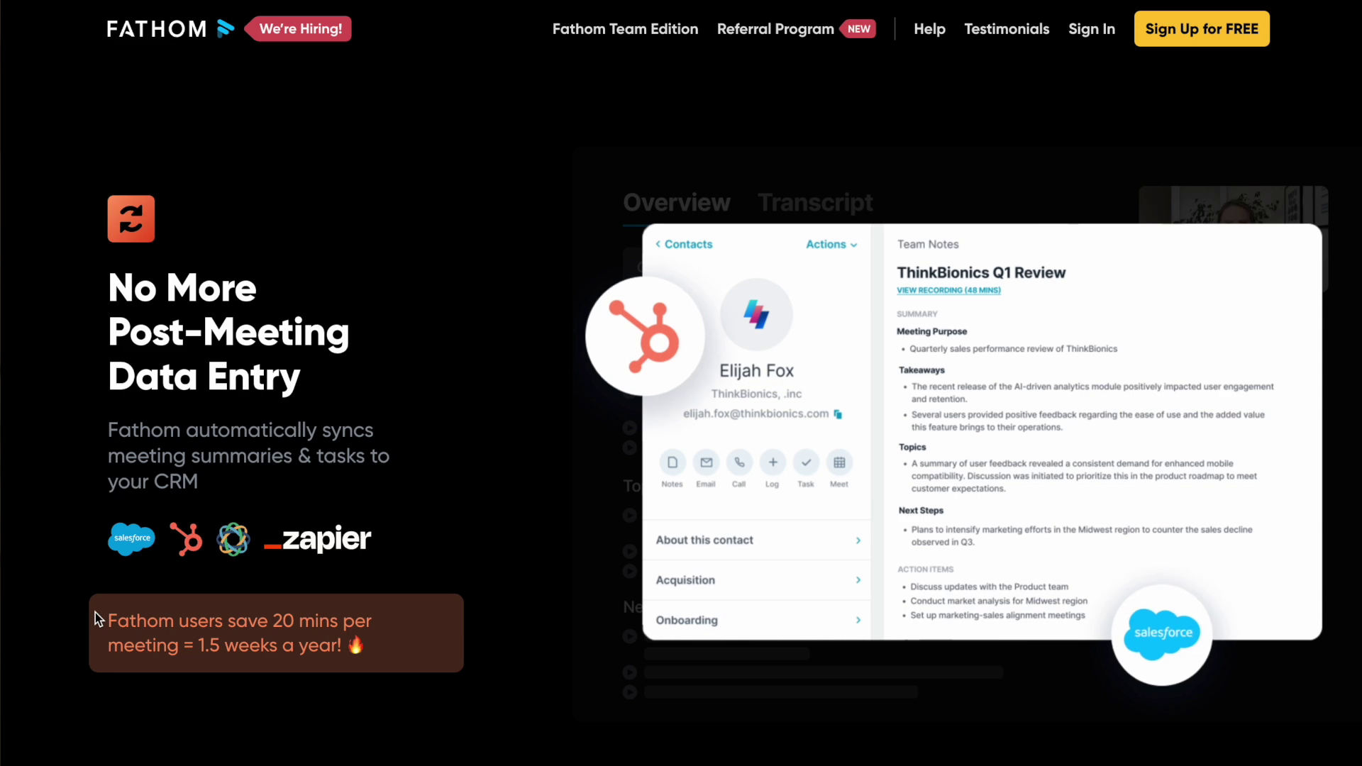
scroll(94, 612, "down", 1)
scroll(94, 612, "down", 4)
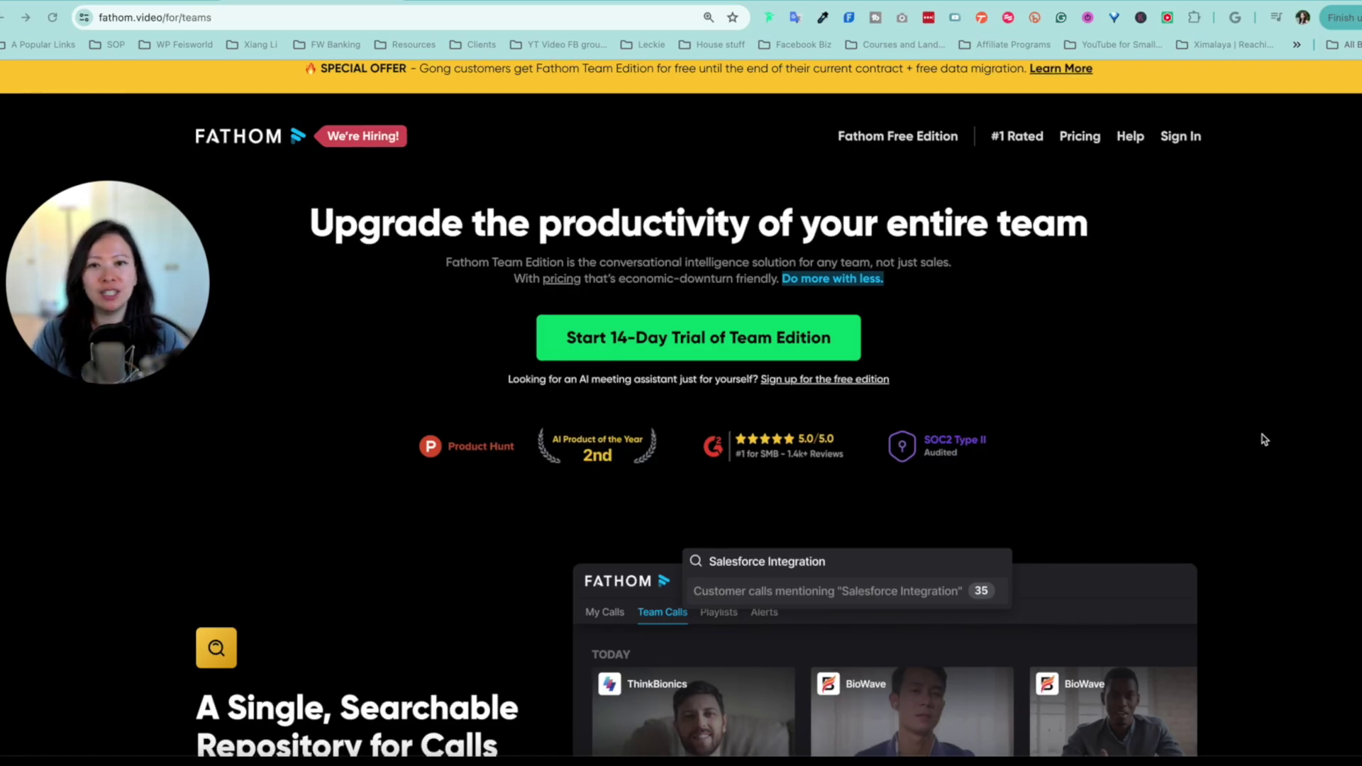
scroll(1262, 437, "down", 1)
scroll(1260, 437, "down", 3)
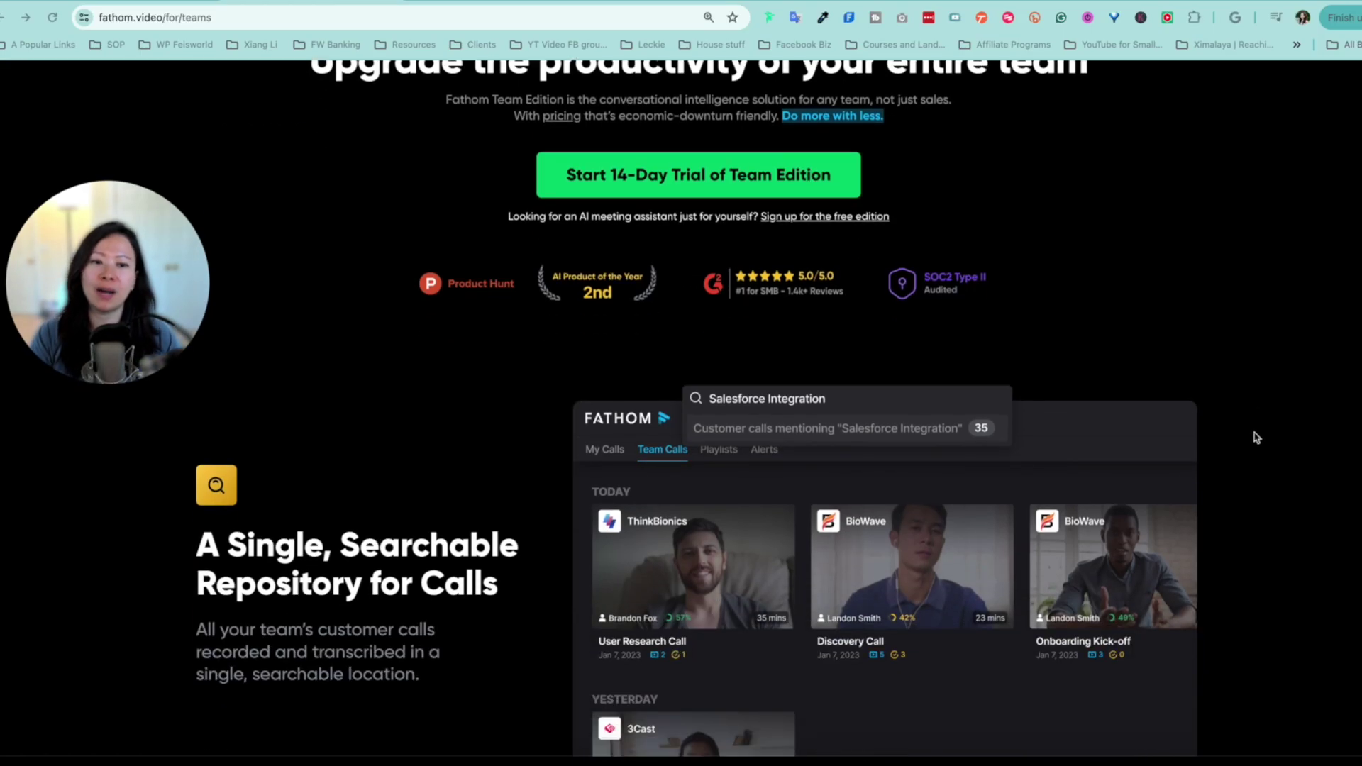
scroll(1251, 437, "down", 2)
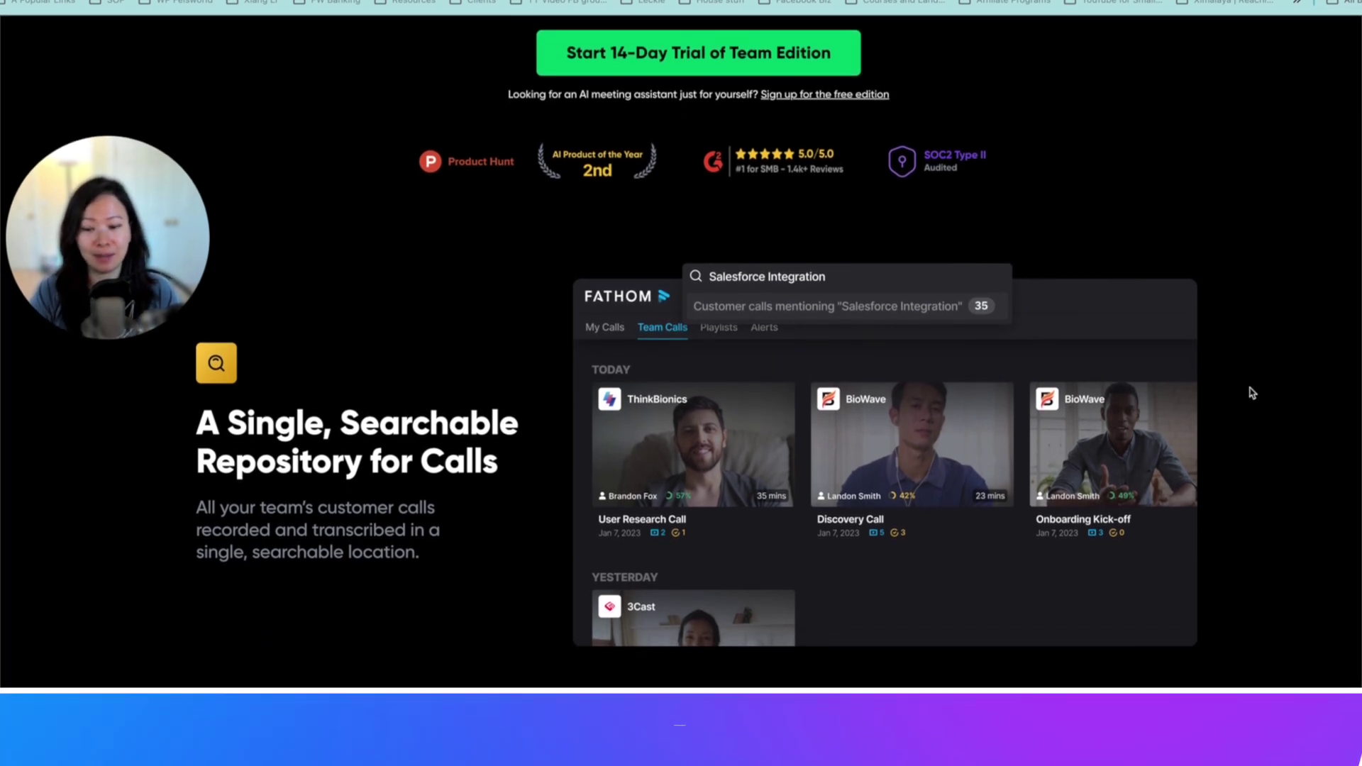
scroll(517, 486, "down", 2)
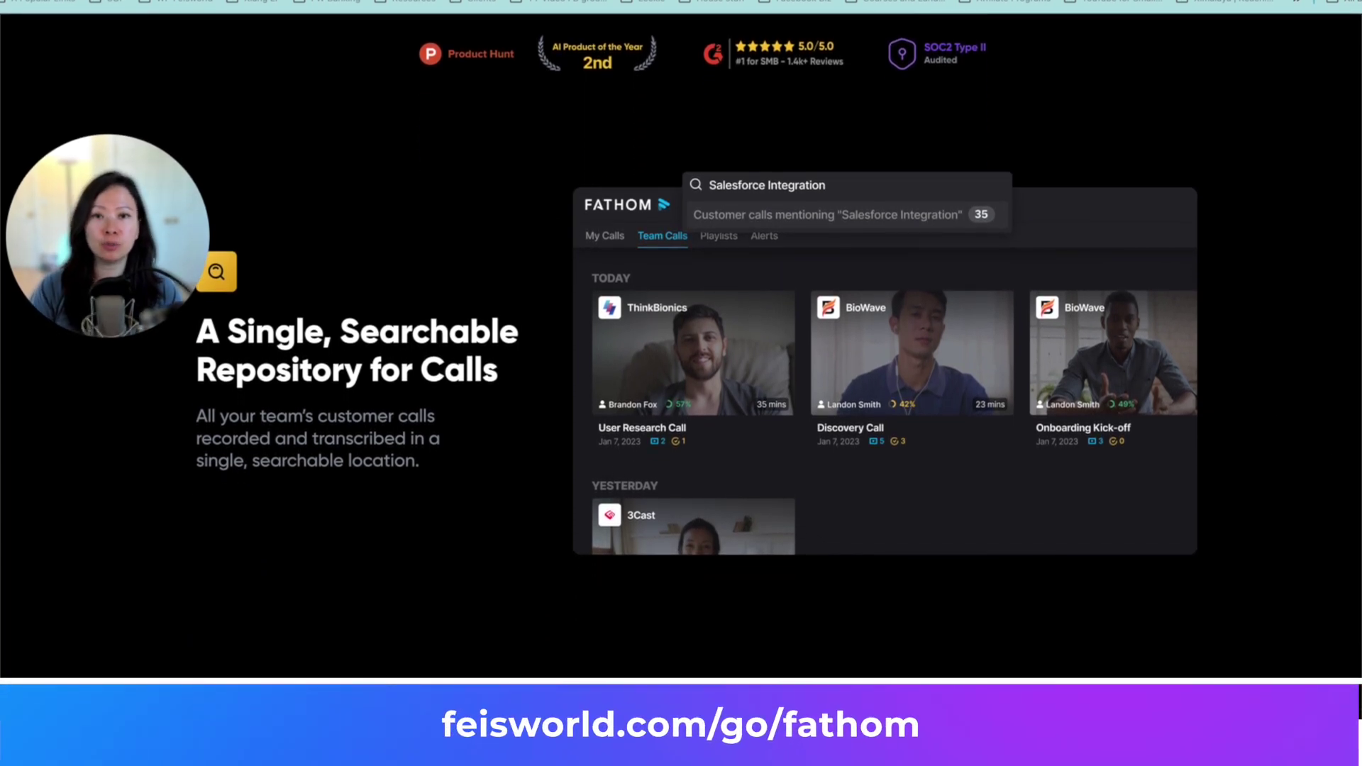
scroll(1266, 548, "down", 2)
scroll(1253, 549, "down", 2)
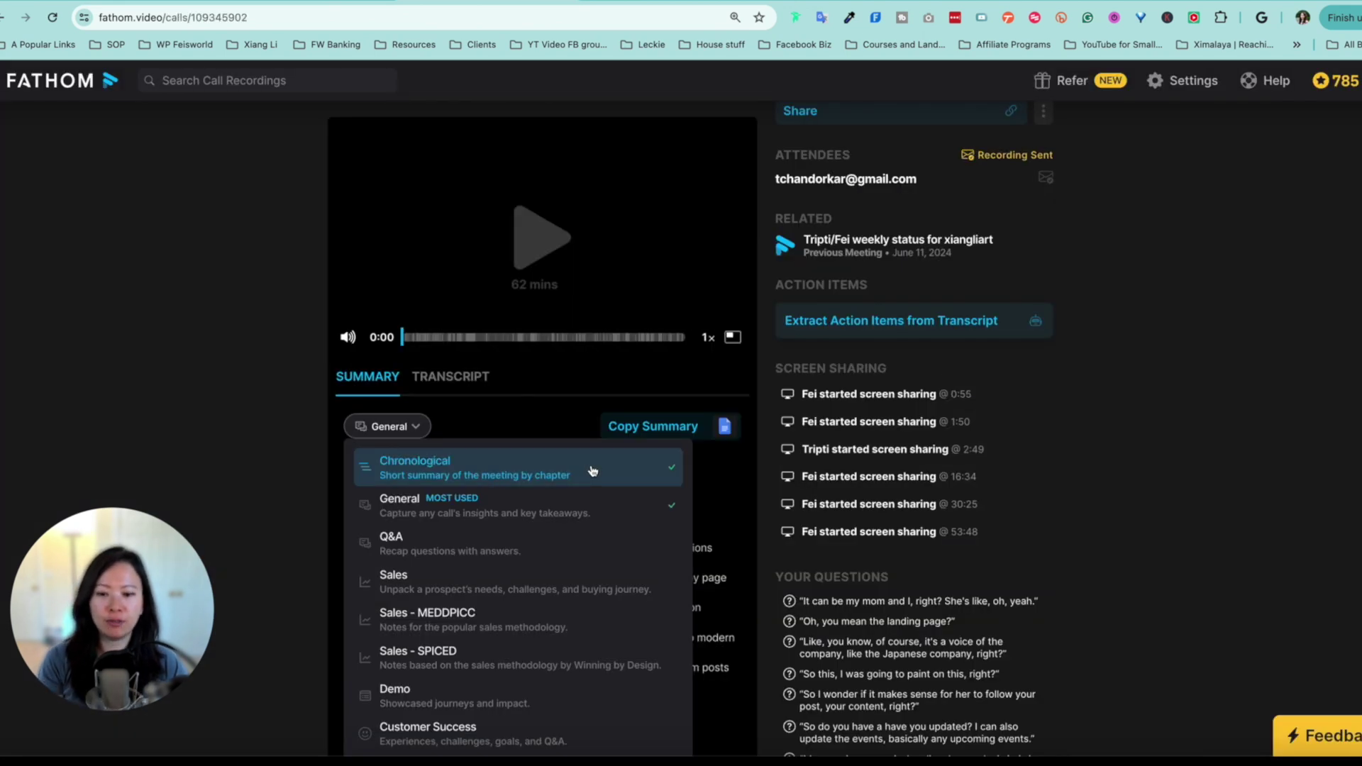
Keep the General summary template and copy the weekly status call summary text.
left_click(556, 504)
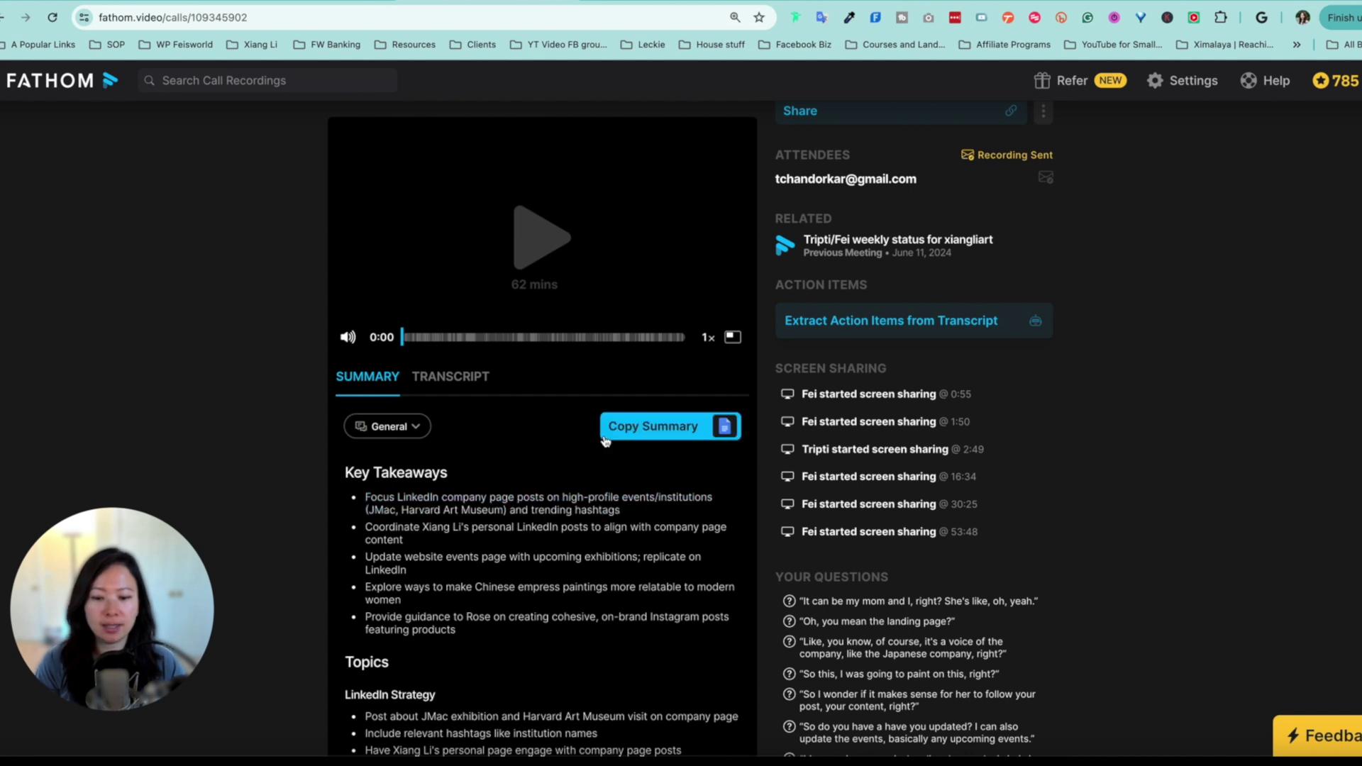
left_click(679, 433)
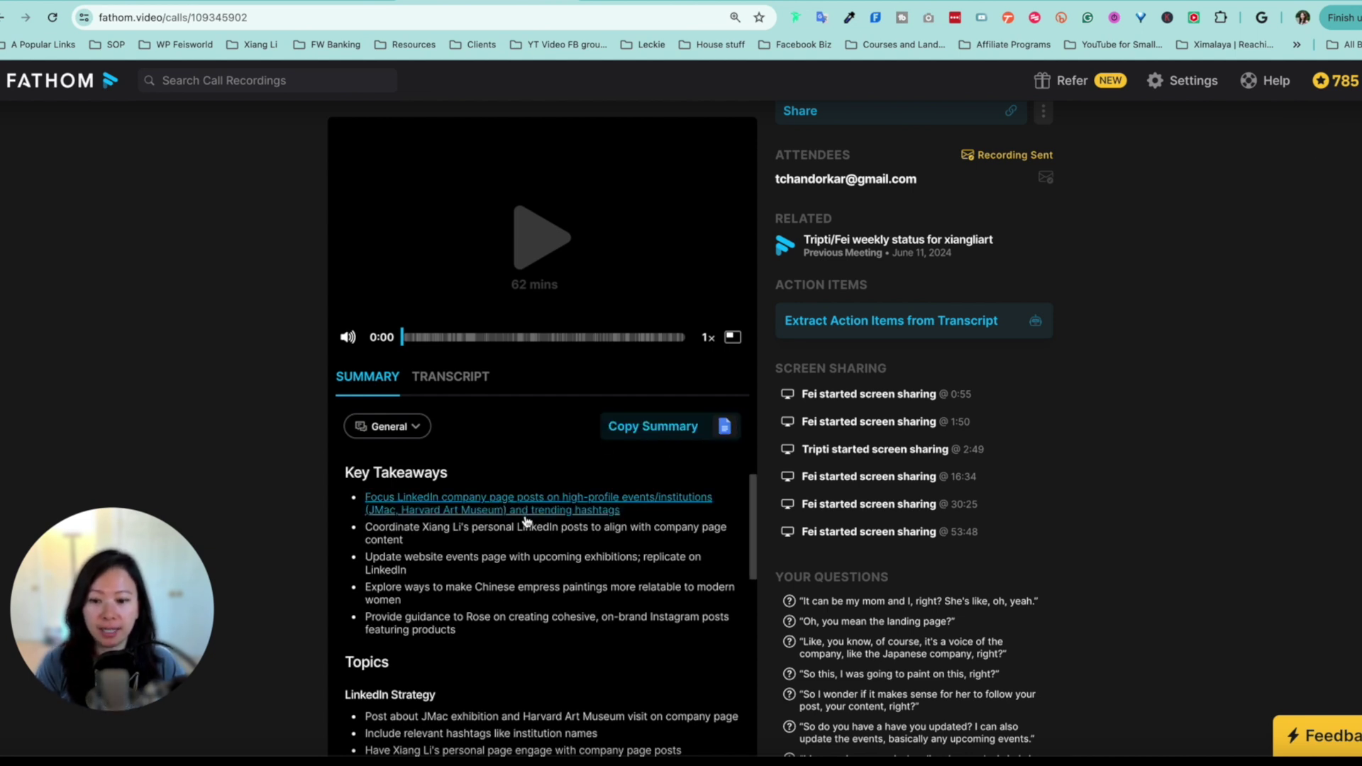
scroll(524, 521, "up", 1)
scroll(445, 536, "down", 5)
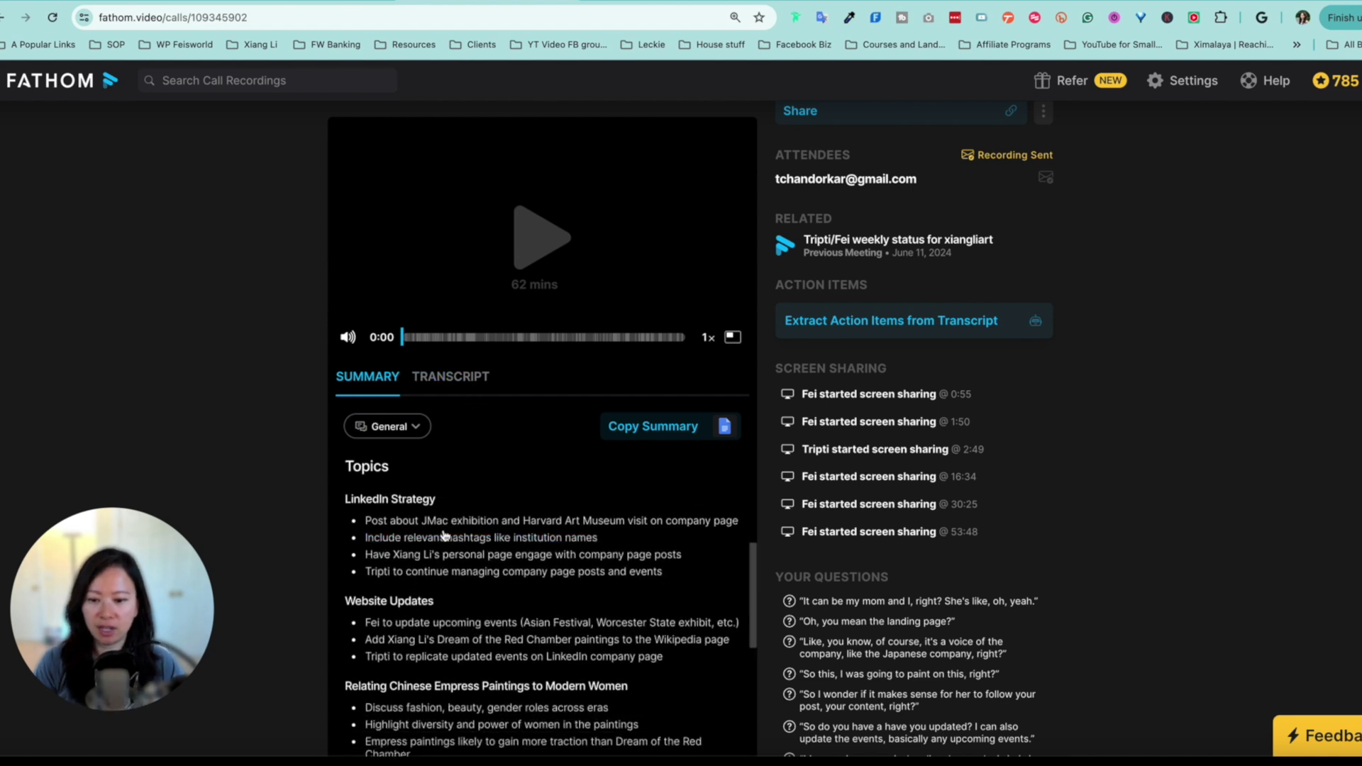
scroll(445, 536, "down", 1)
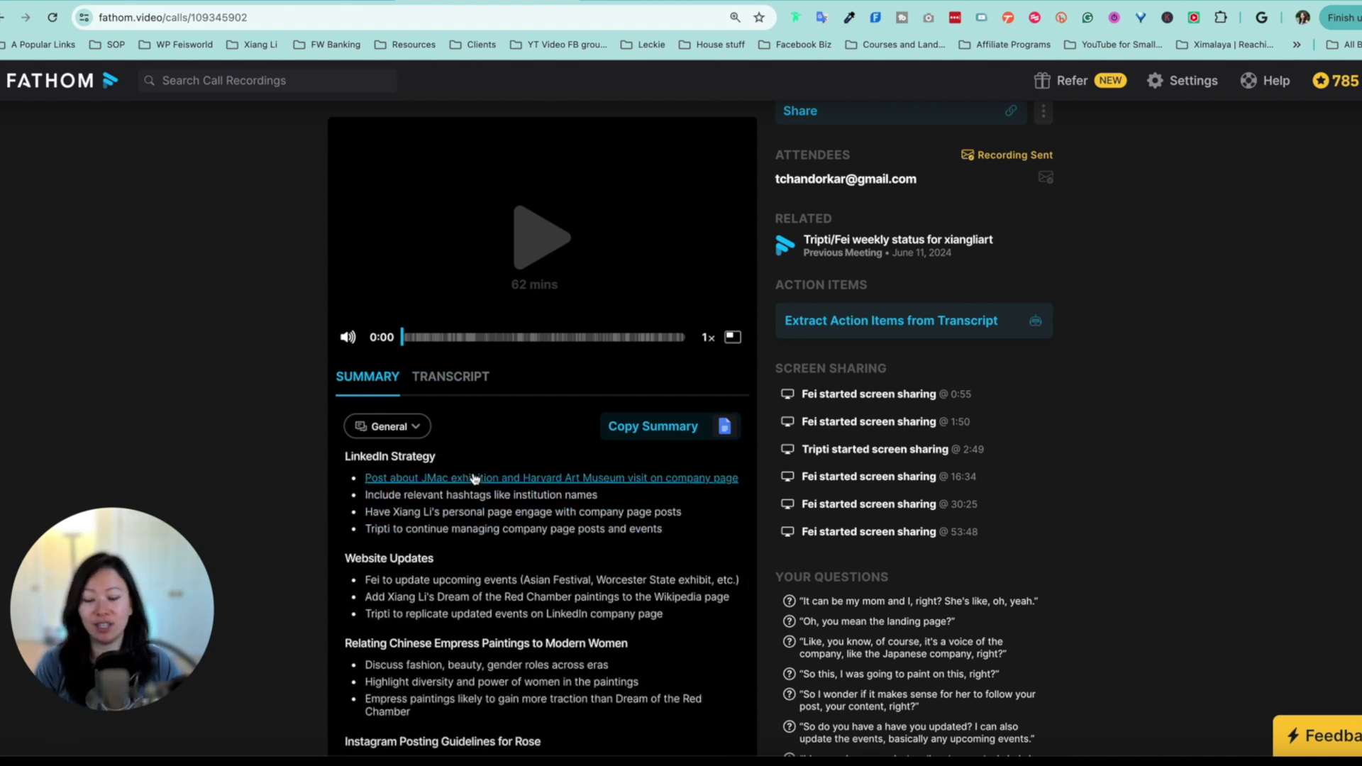
scroll(486, 566, "down", 1)
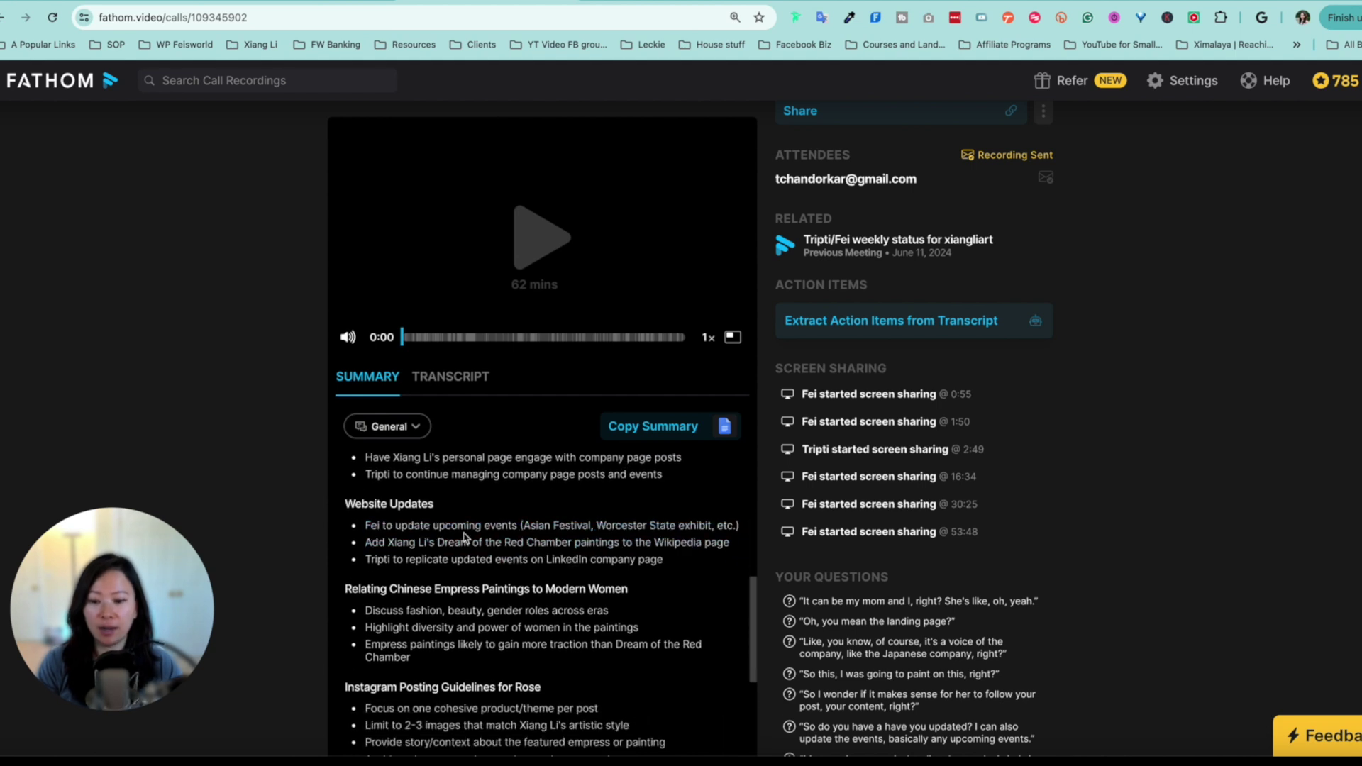
scroll(469, 530, "down", 1)
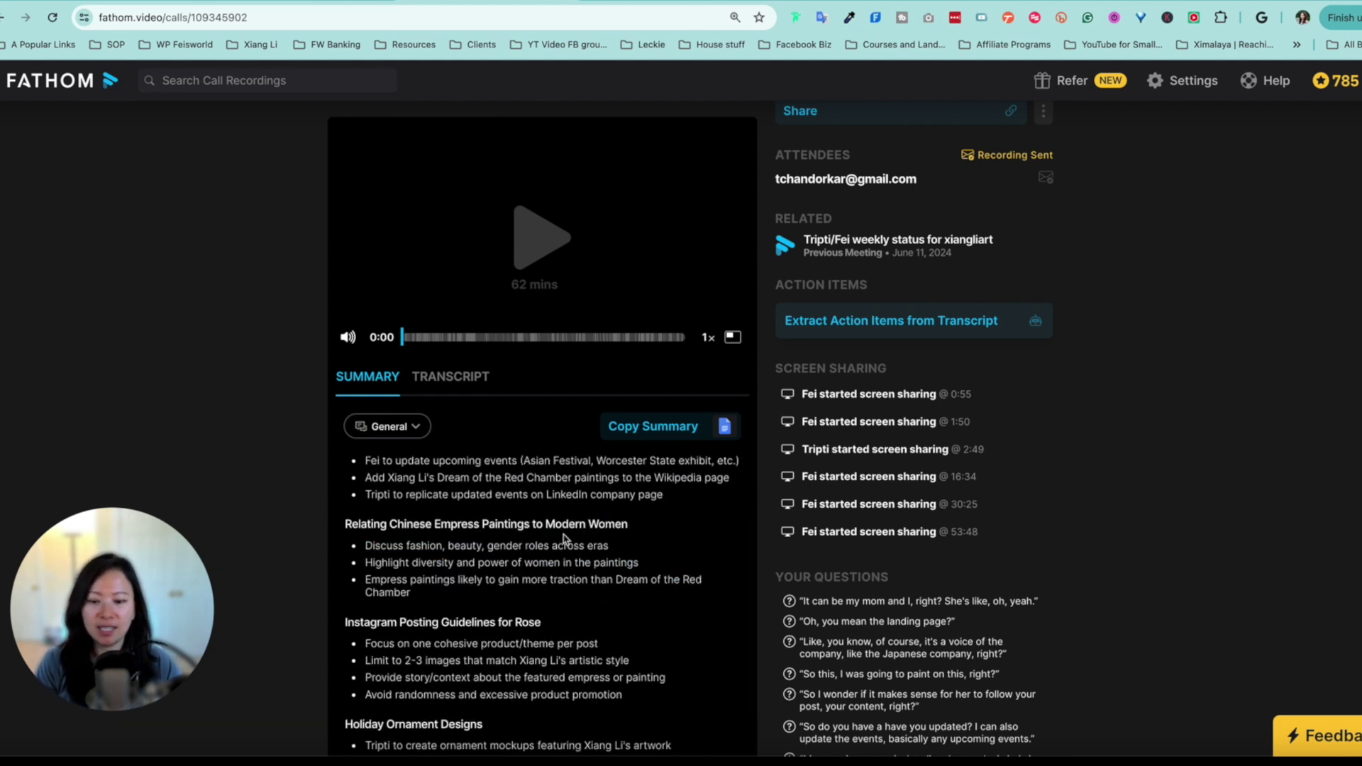
scroll(711, 632, "down", 1)
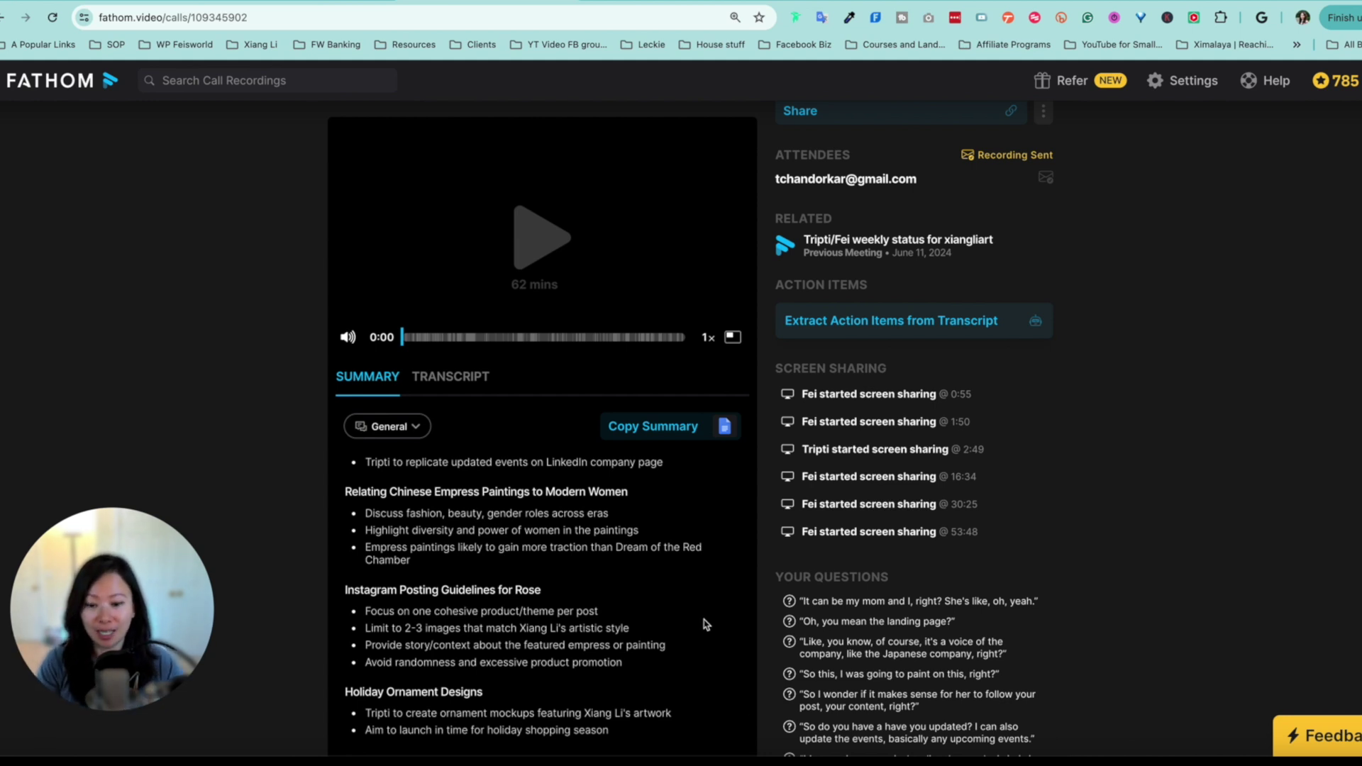
scroll(703, 625, "down", 1)
scroll(702, 596, "up", 10)
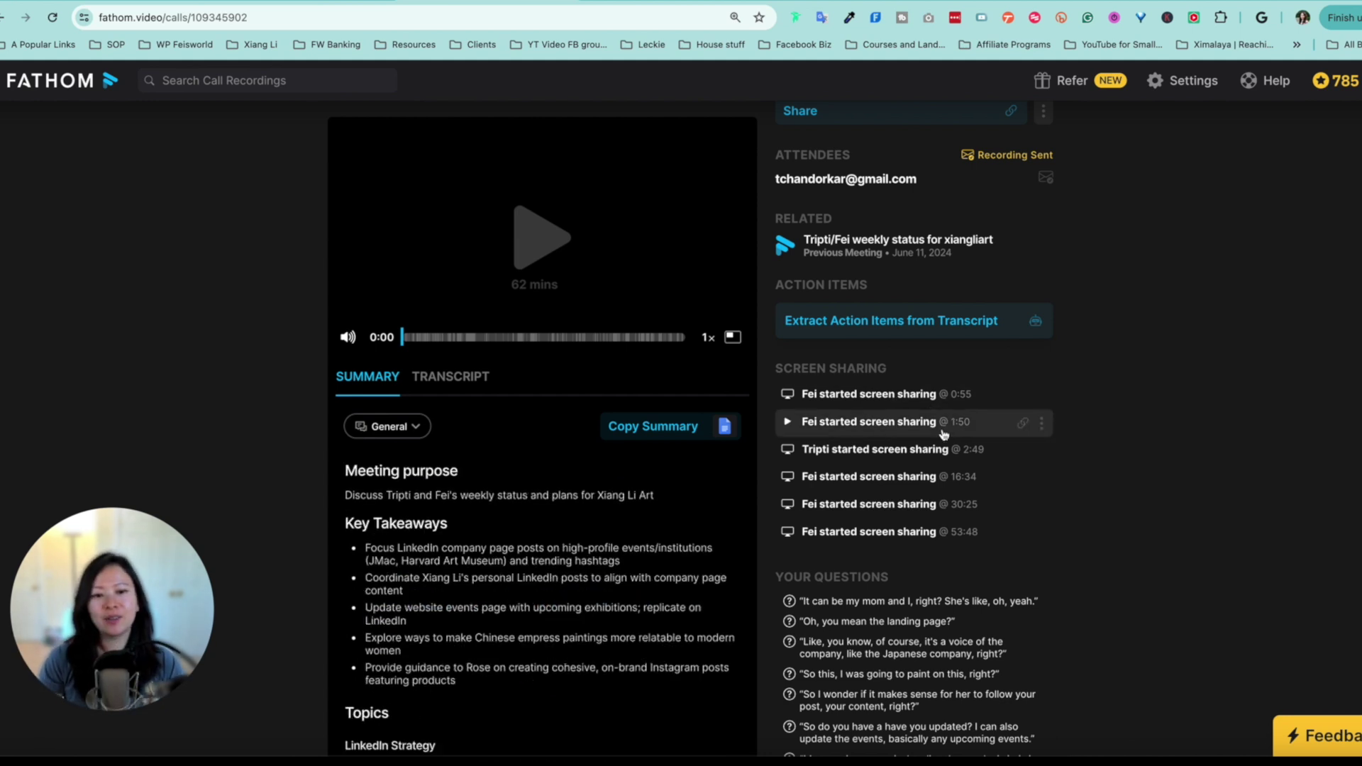
scroll(926, 518, "up", 1)
scroll(927, 562, "down", 2)
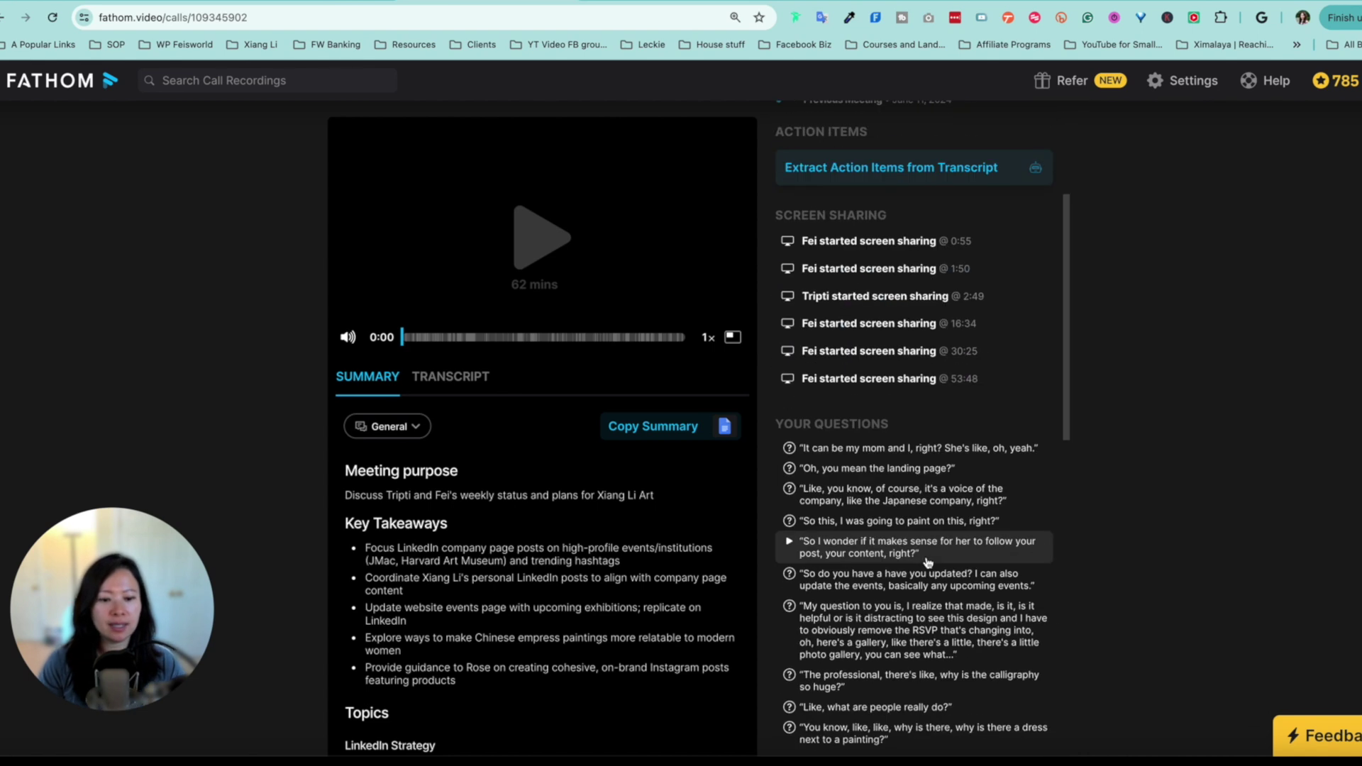
mouse_move(900, 674)
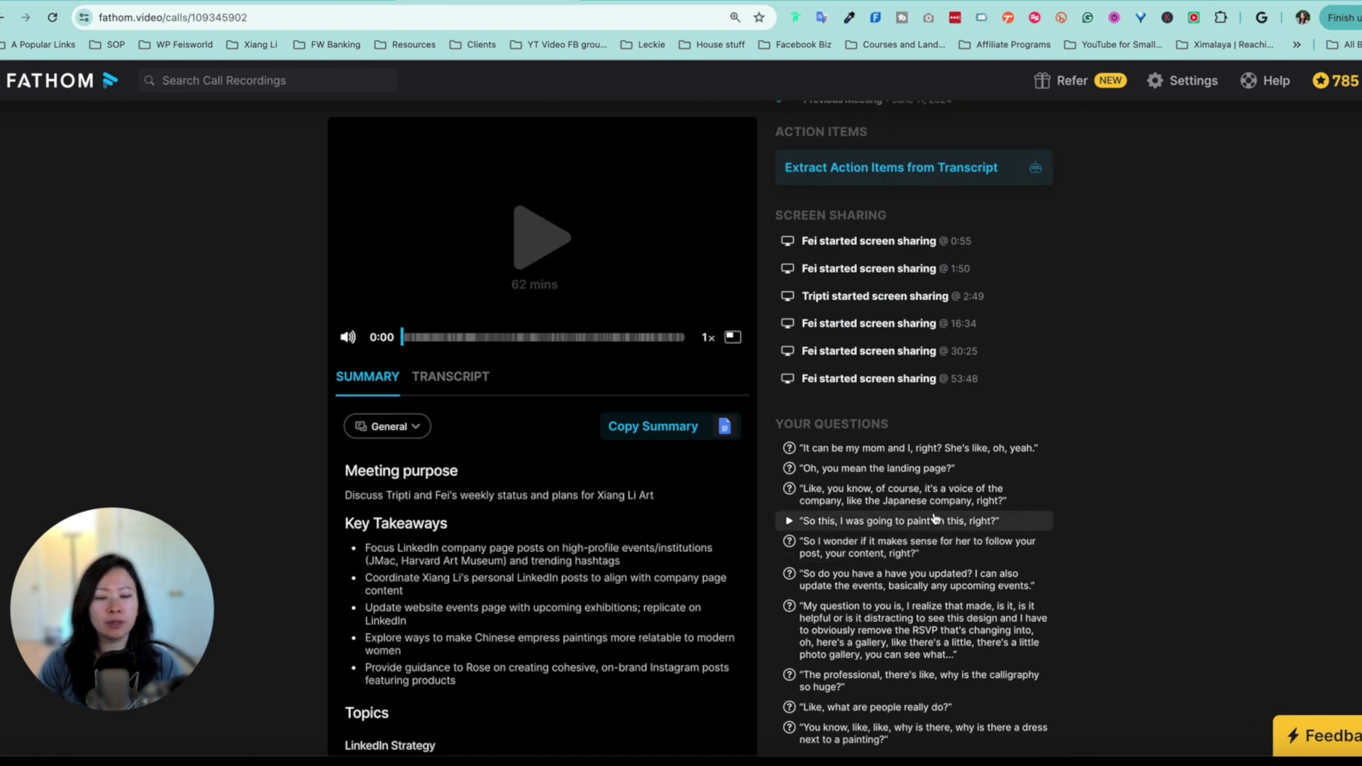
left_click(399, 426)
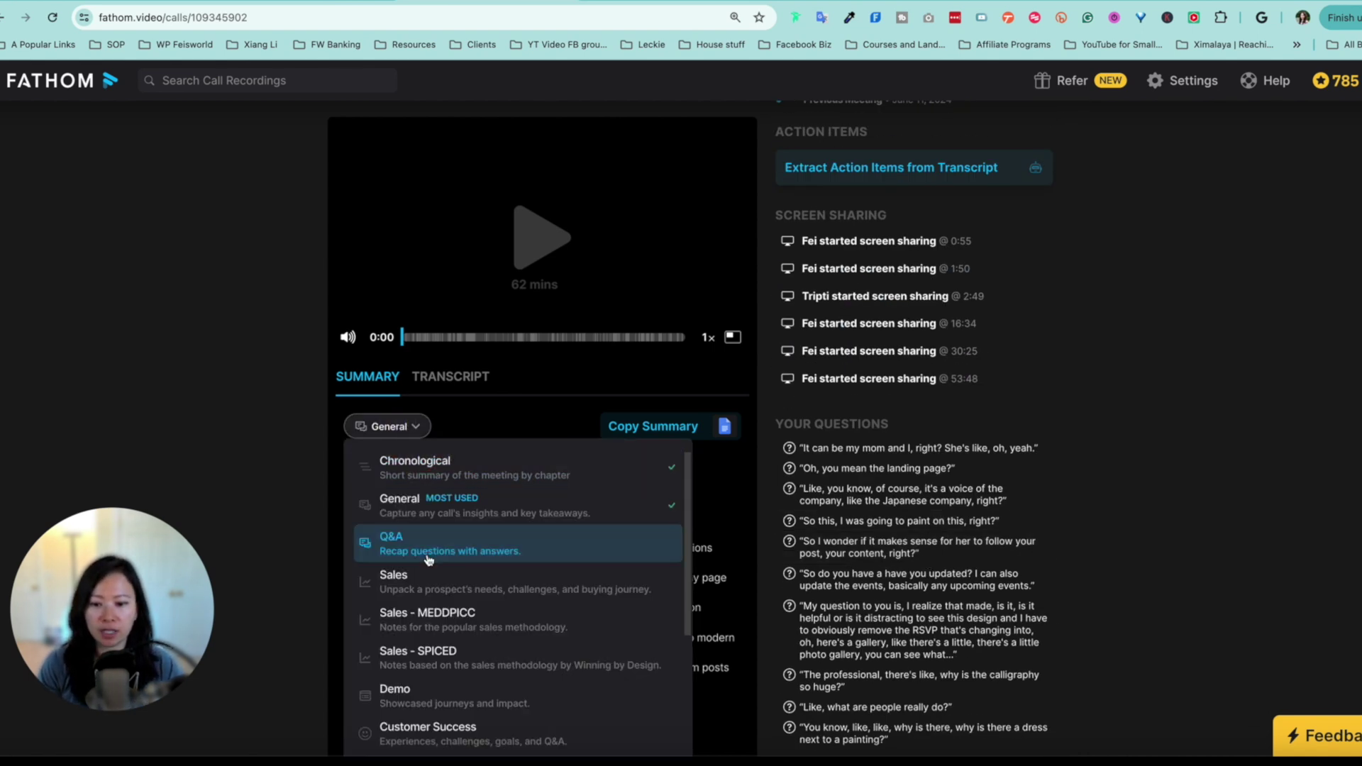
Switch the summary template to Q&A, then Sales, then Candidate Interview.
left_click(577, 548)
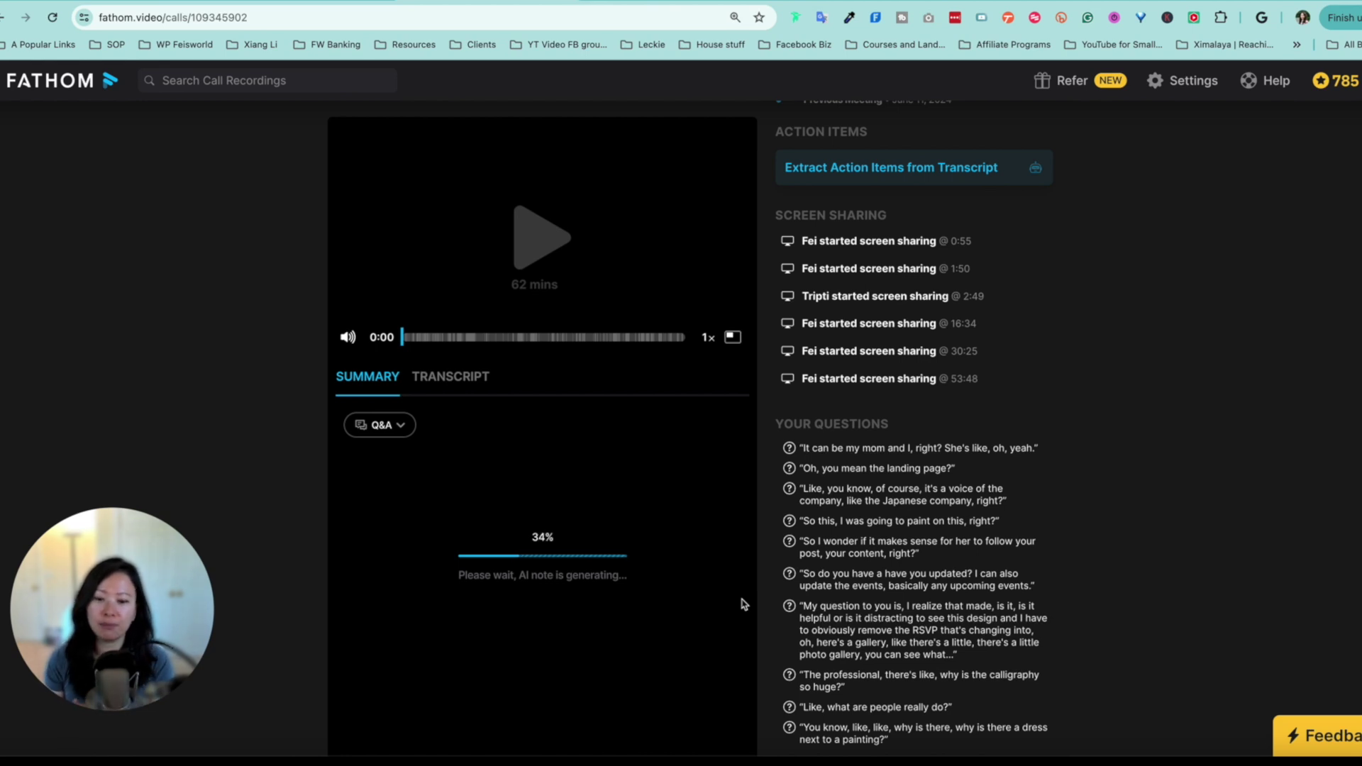
left_click(381, 425)
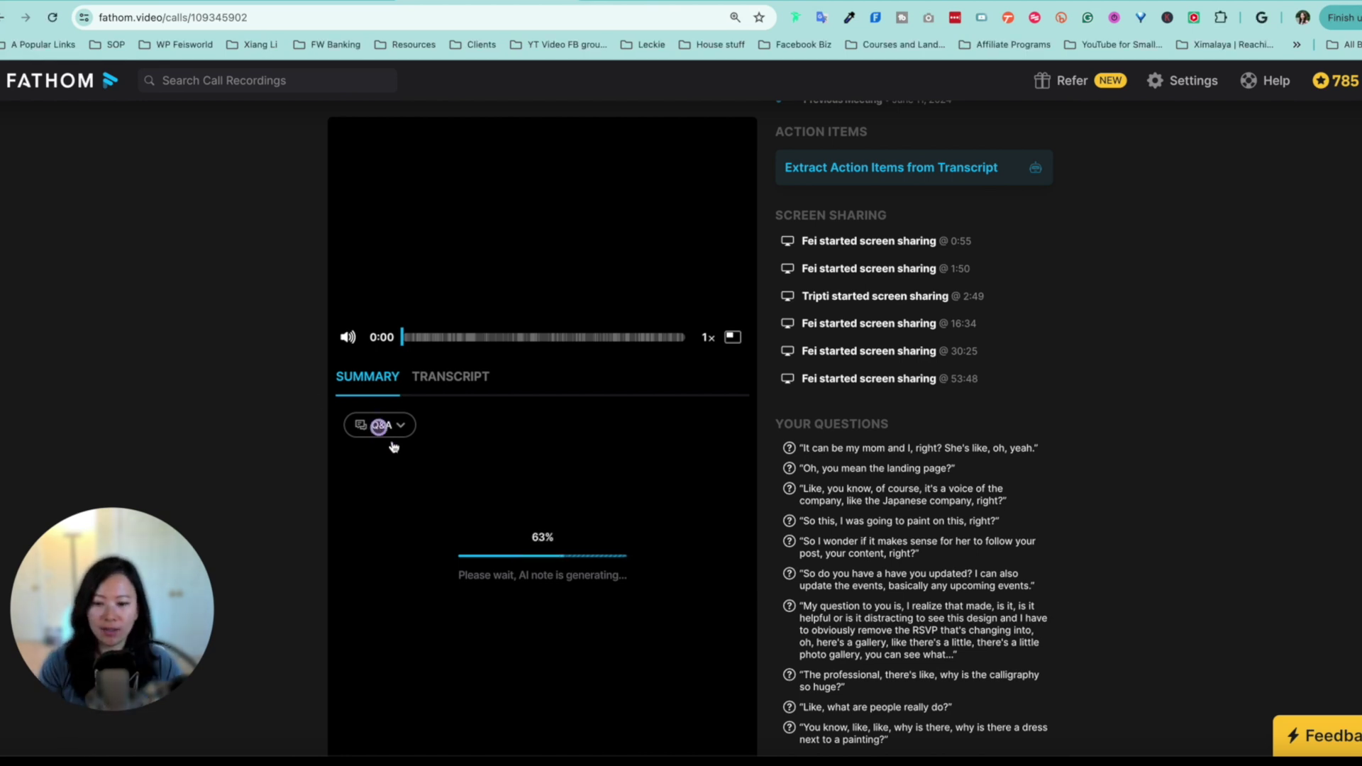
left_click(398, 420)
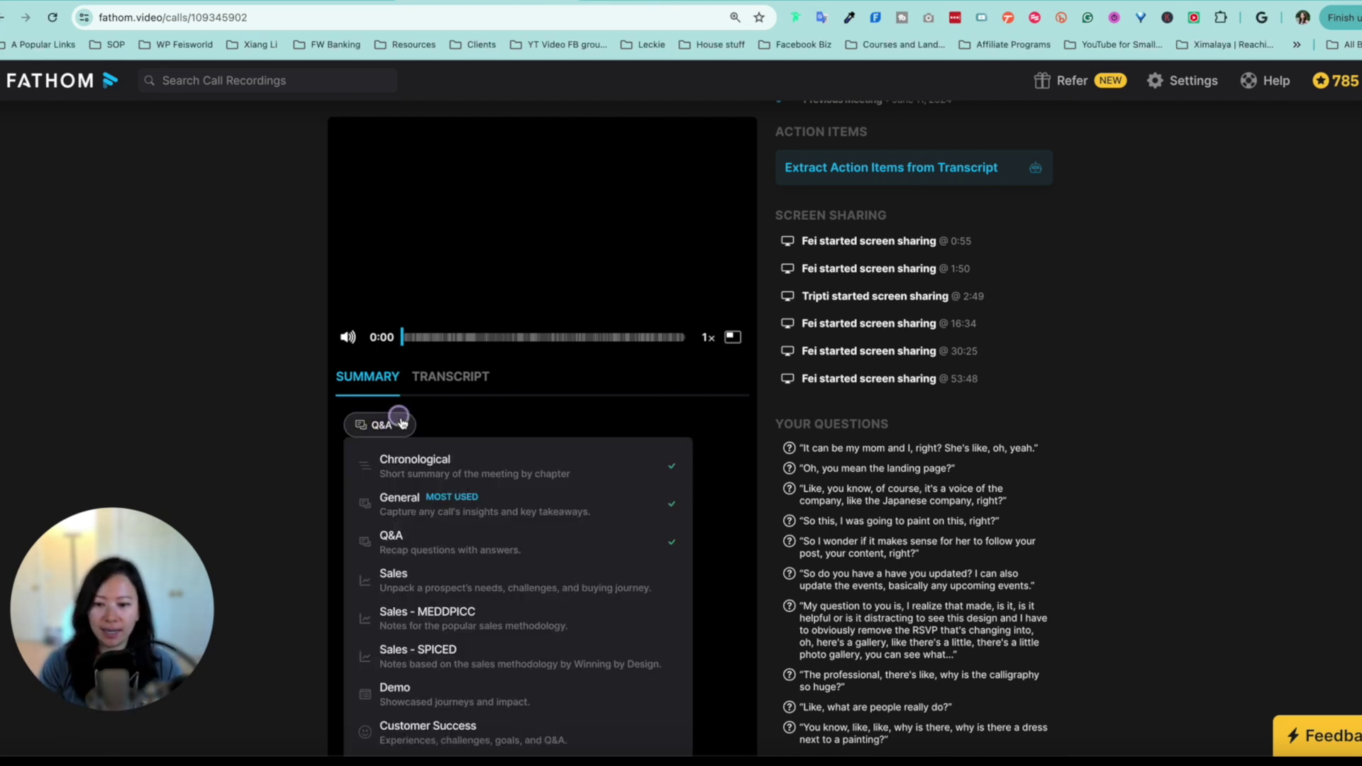
left_click(496, 585)
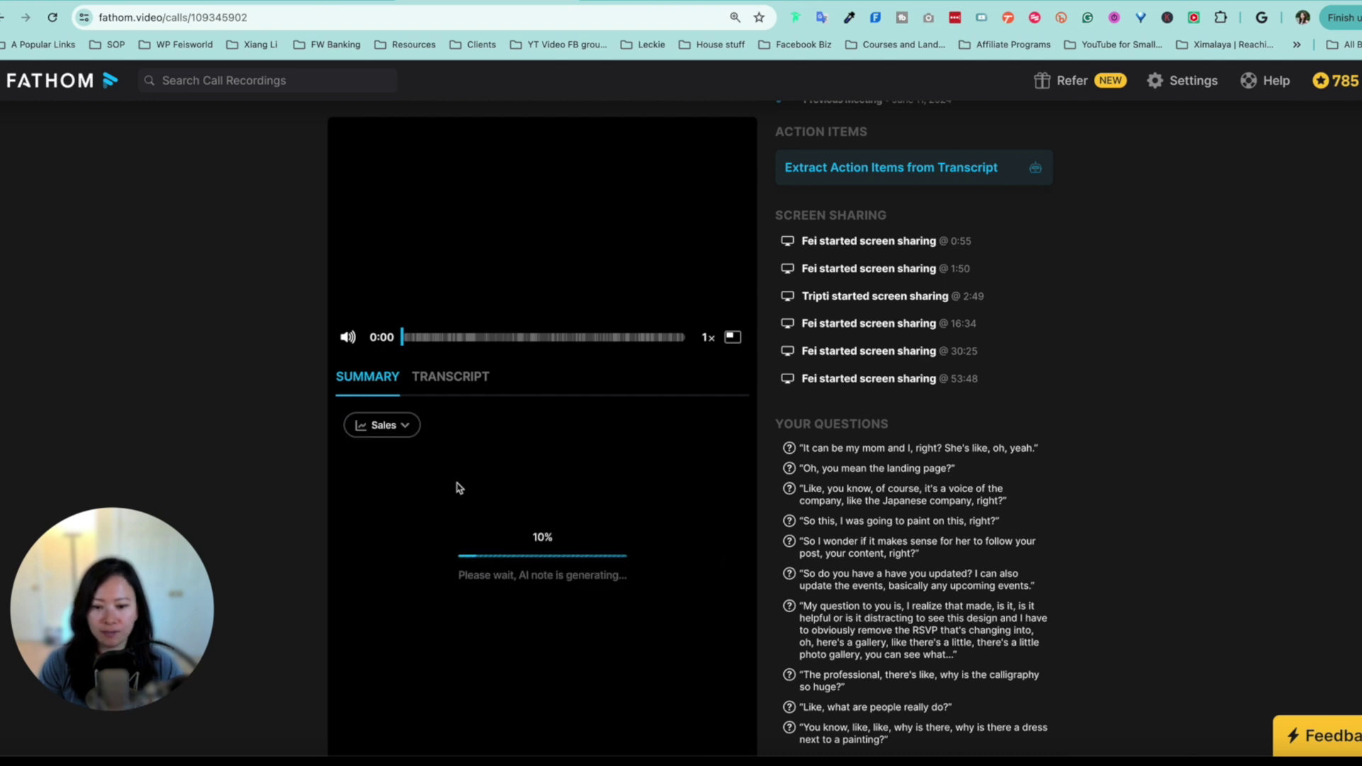
left_click(381, 424)
left_click(447, 623)
left_click(419, 426)
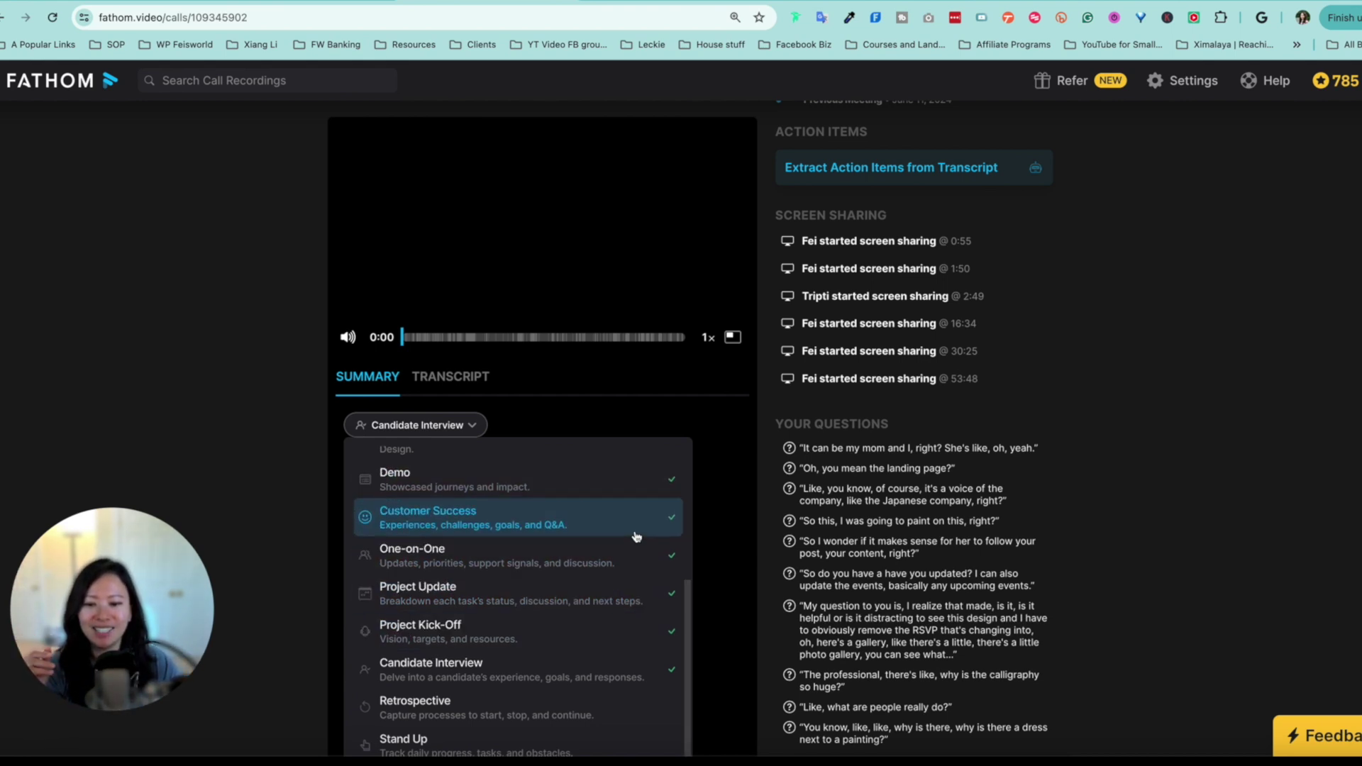
scroll(635, 536, "up", 1)
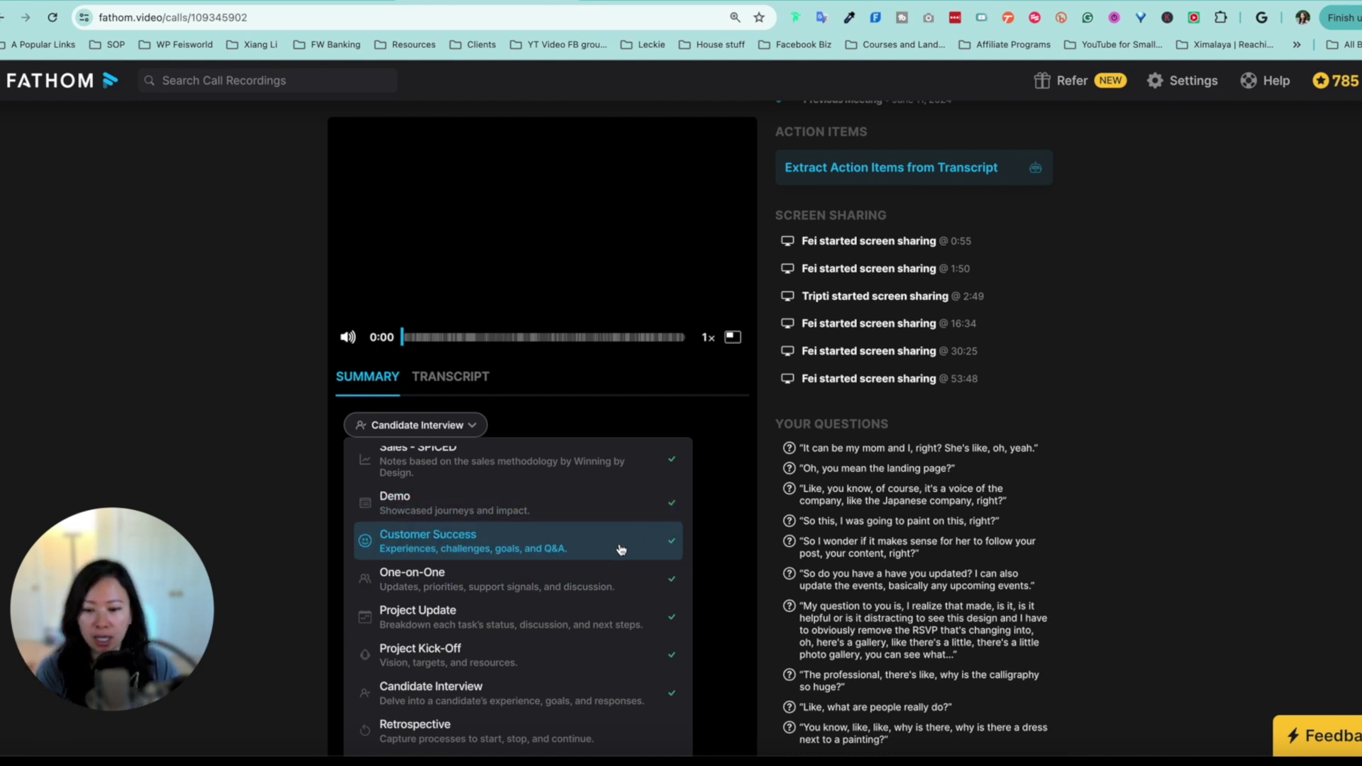
scroll(623, 574, "down", 1)
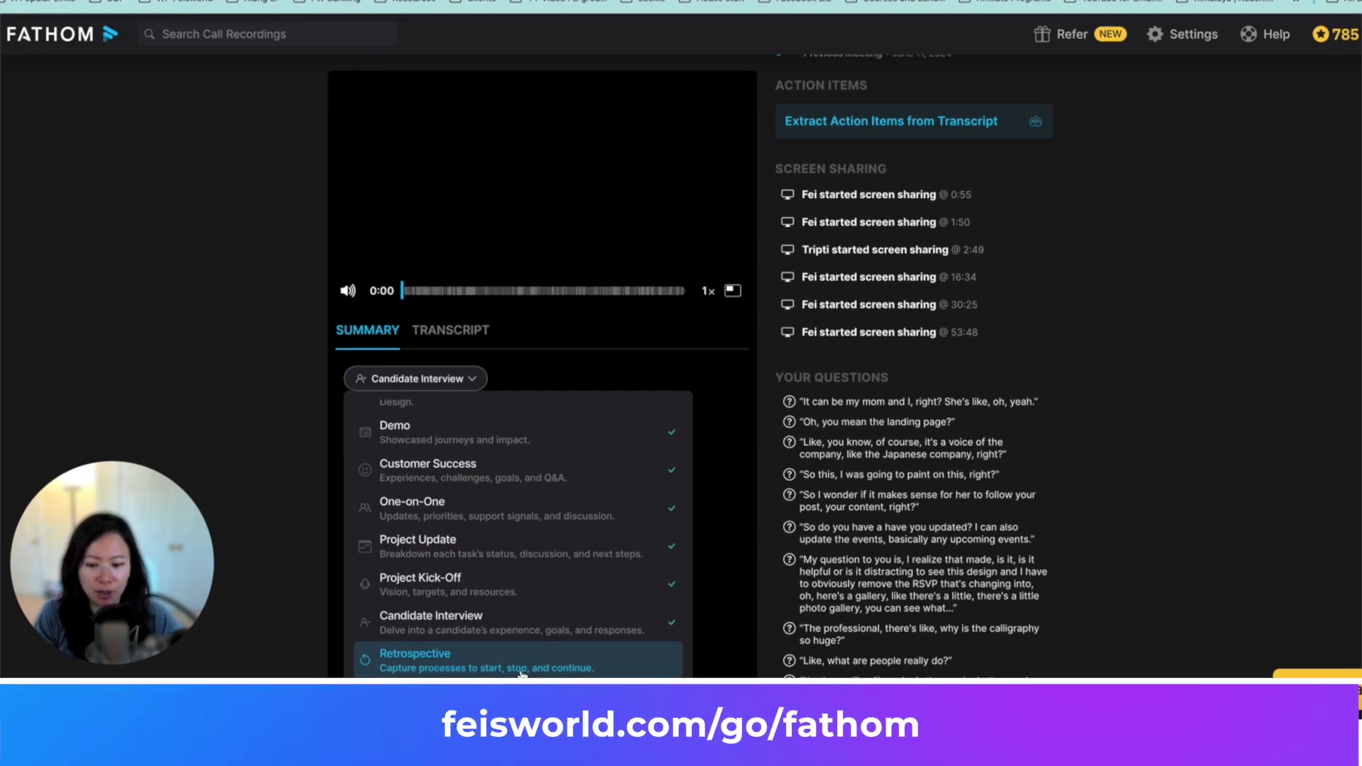
Try the Retrospective and Stand Up templates, then jump the video to a summary point.
left_click(517, 660)
left_click(441, 384)
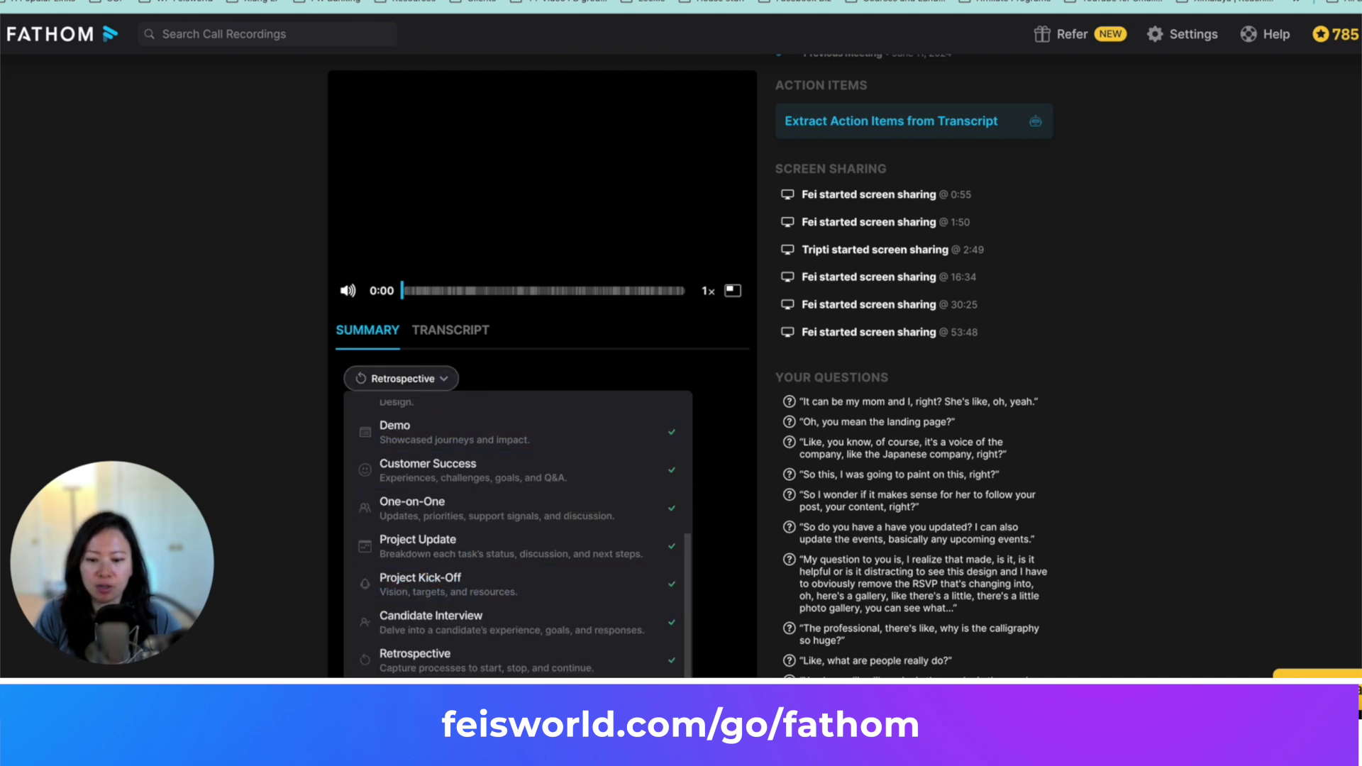
scroll(596, 597, "down", 2)
left_click(511, 655)
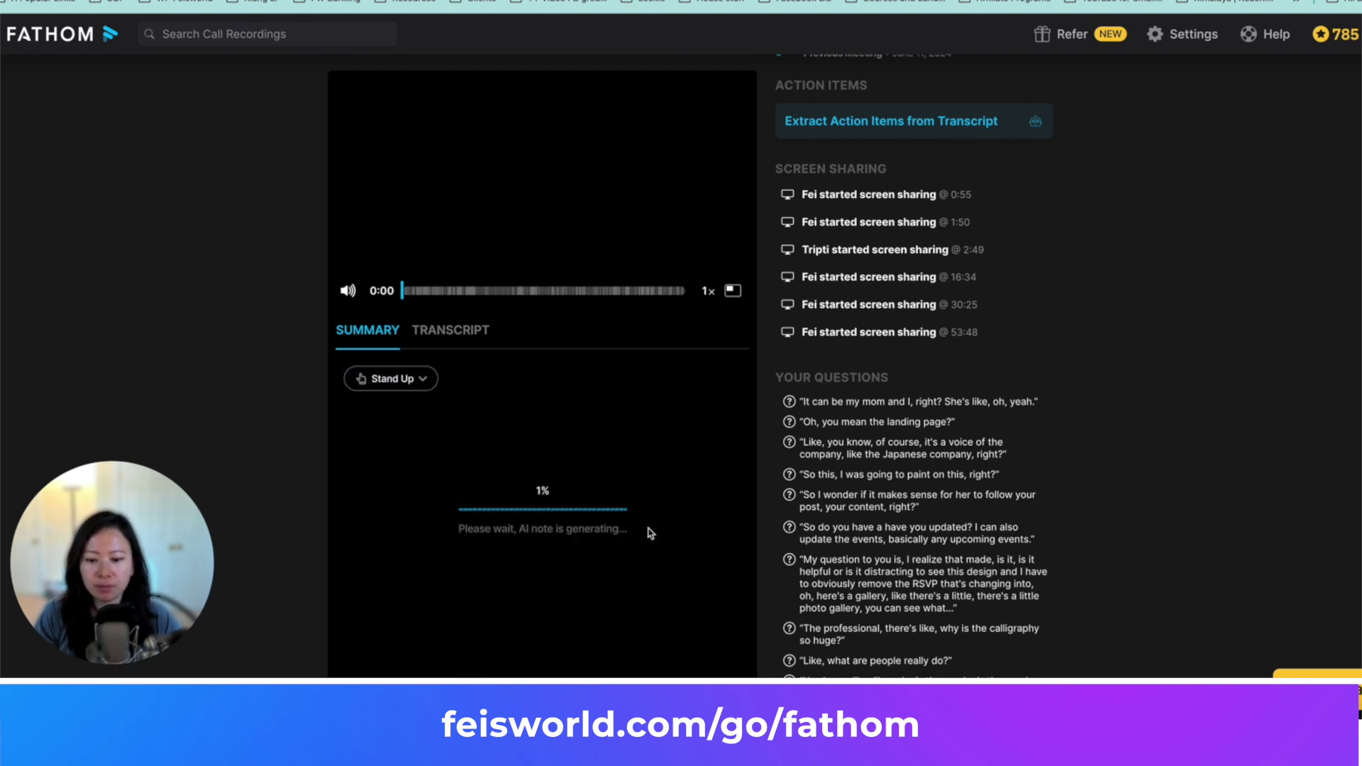
left_click(405, 378)
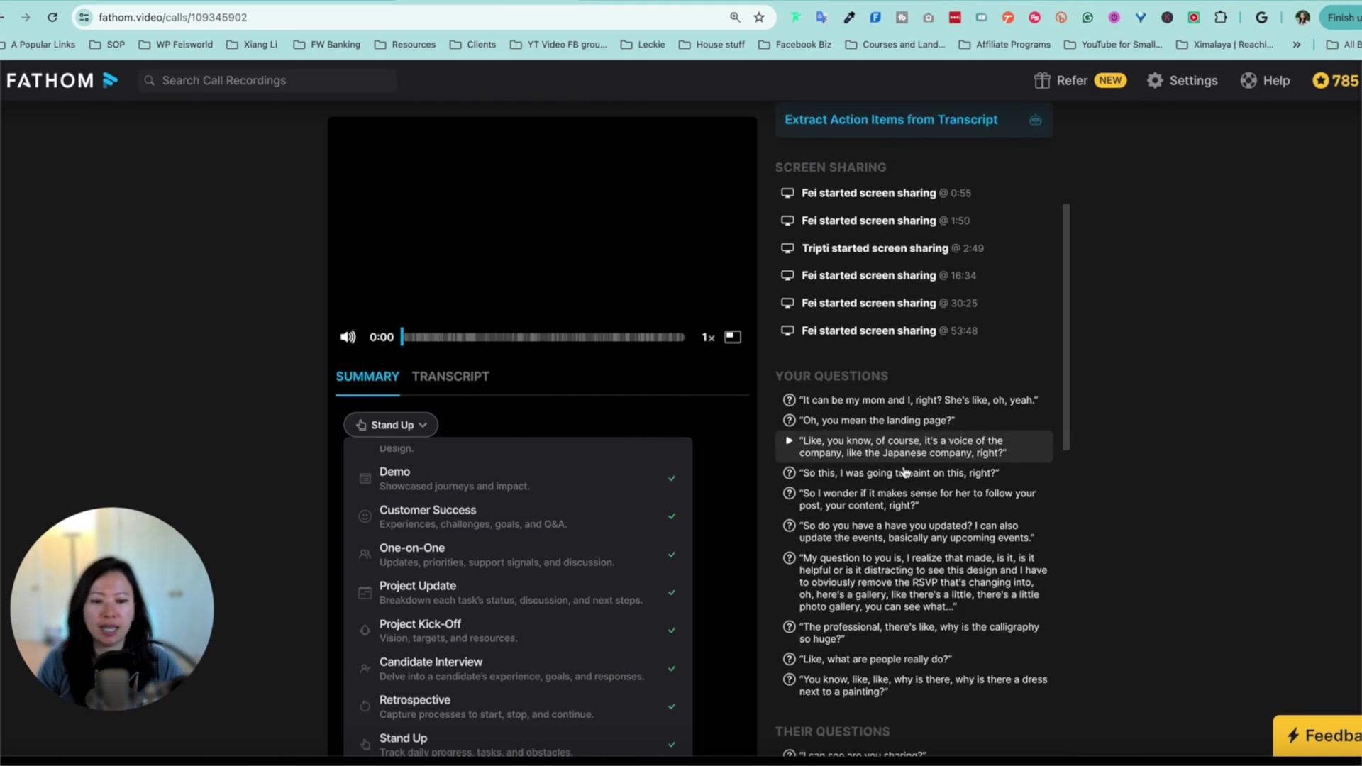
scroll(903, 473, "down", 3)
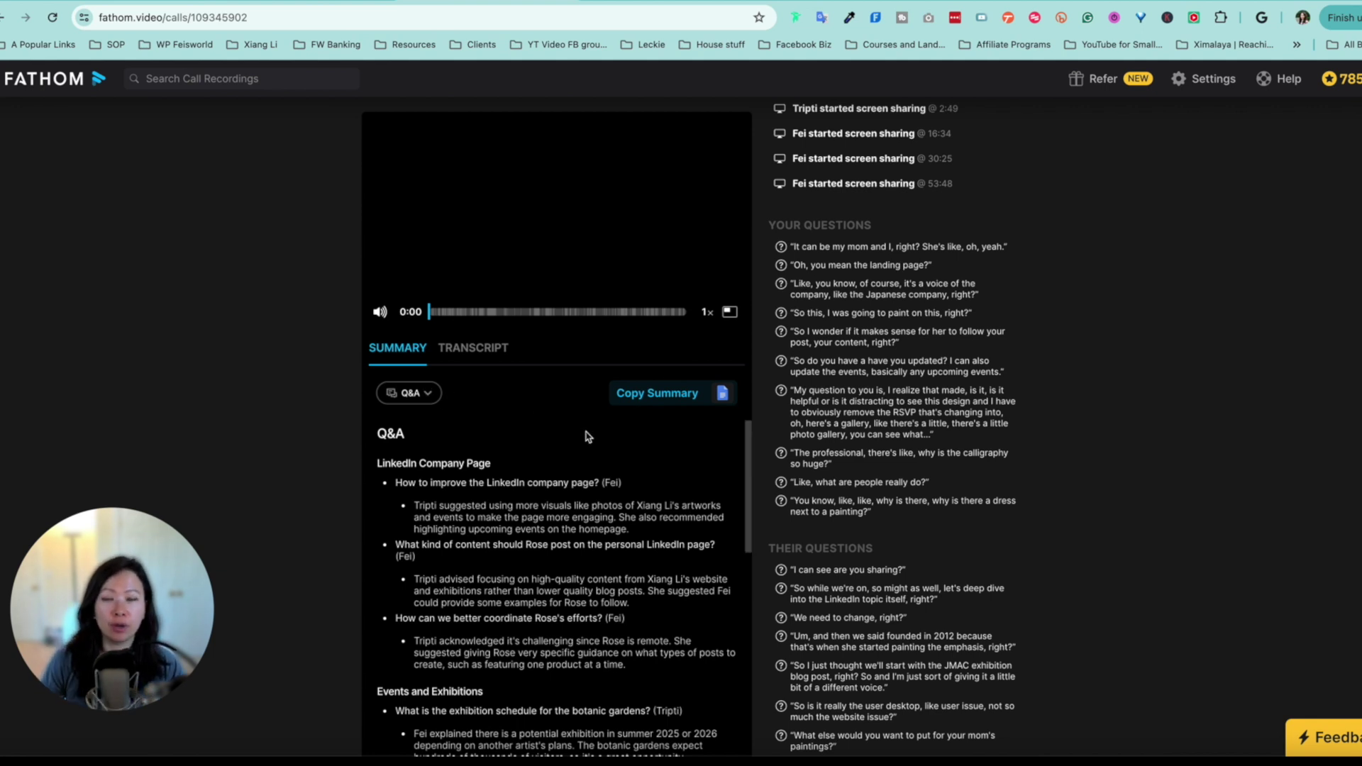
scroll(604, 509, "down", 1)
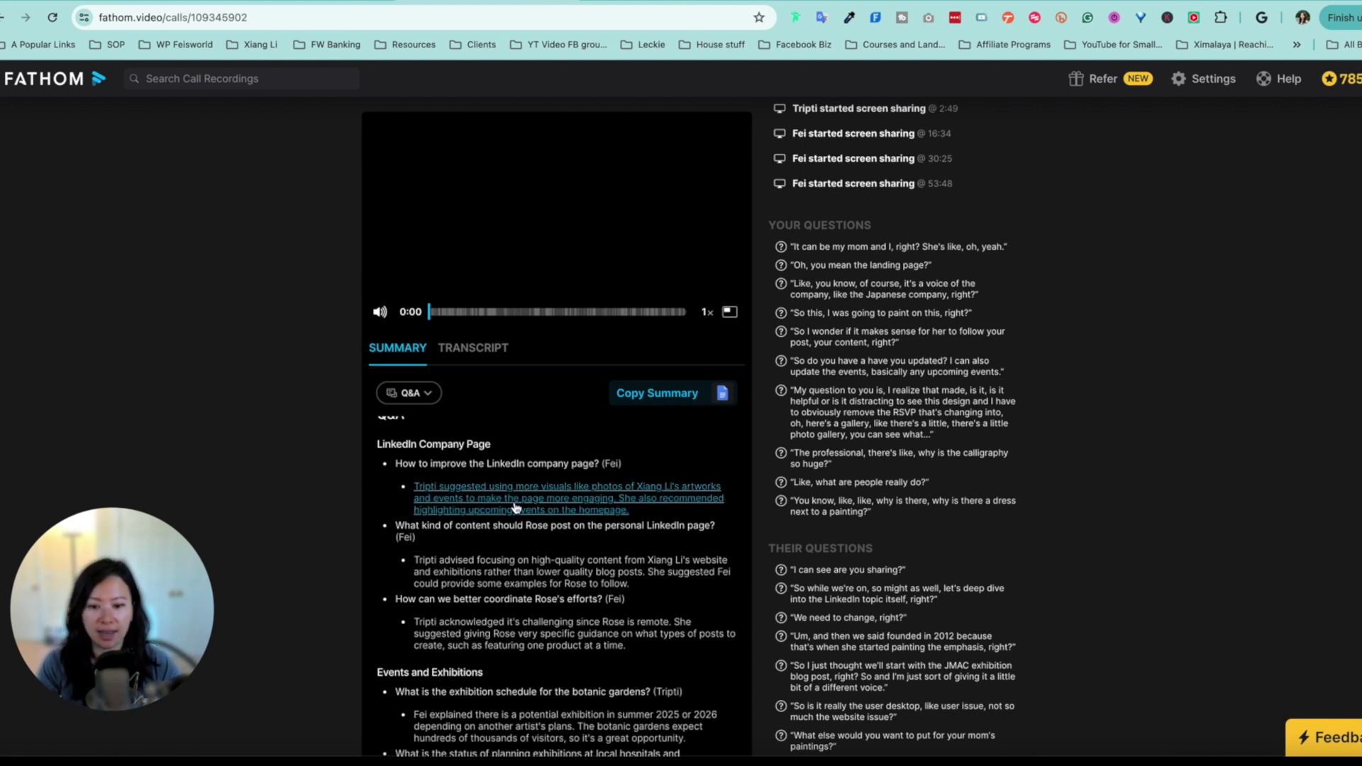
left_click(492, 516)
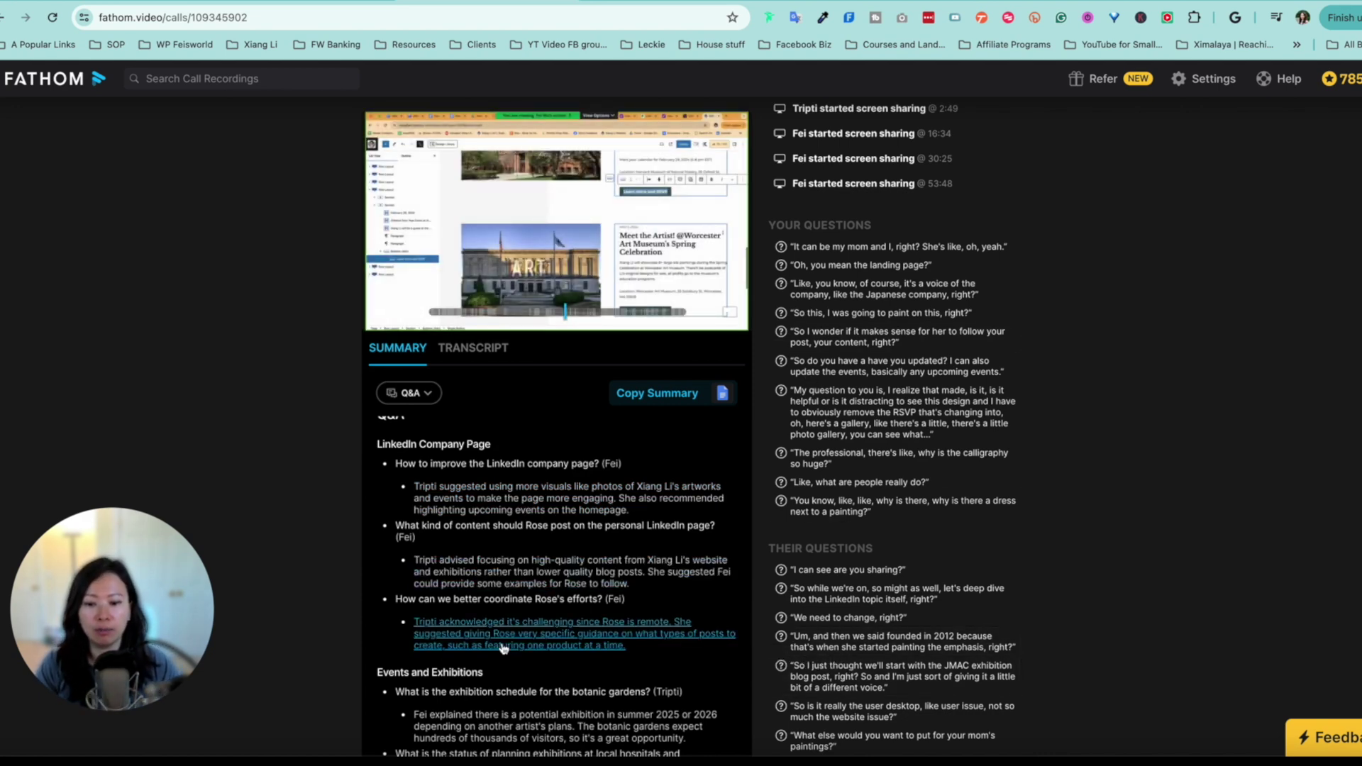
scroll(504, 648, "down", 1)
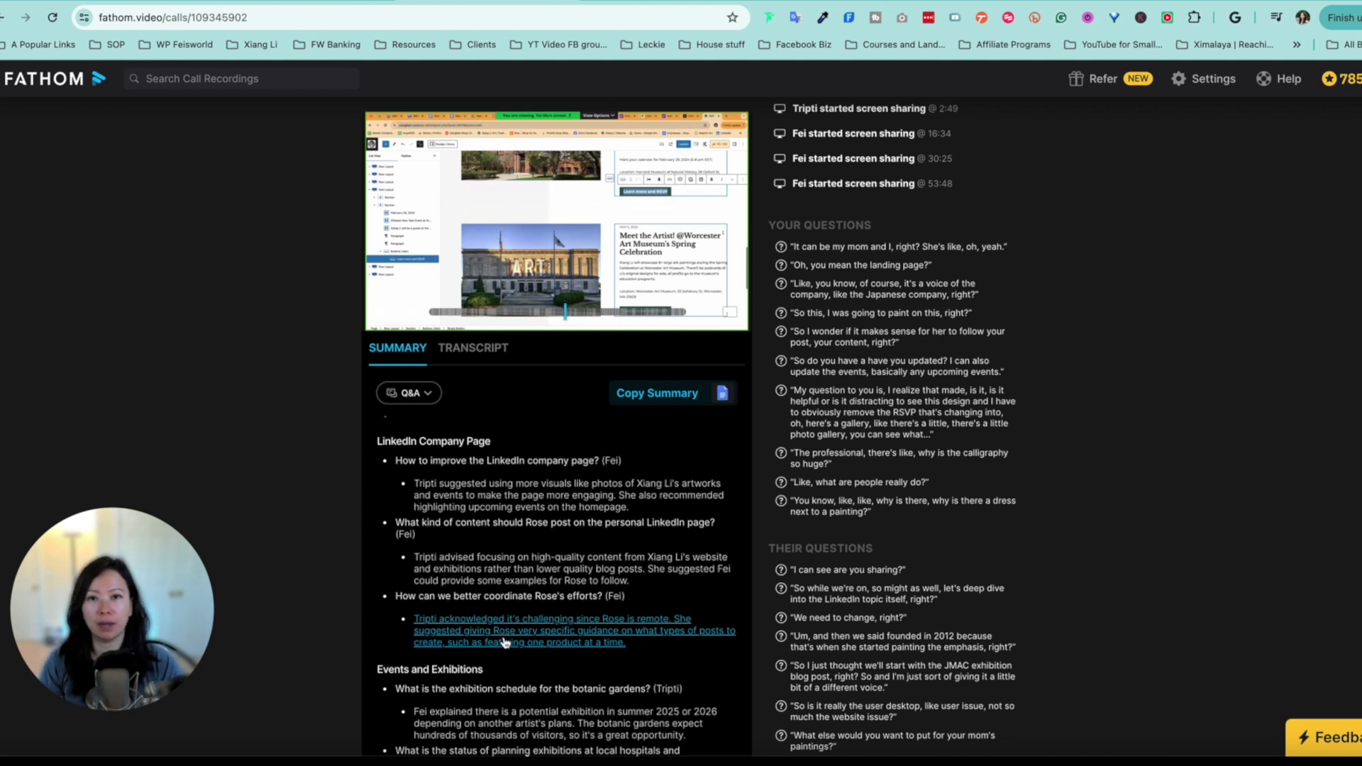
scroll(526, 640, "down", 2)
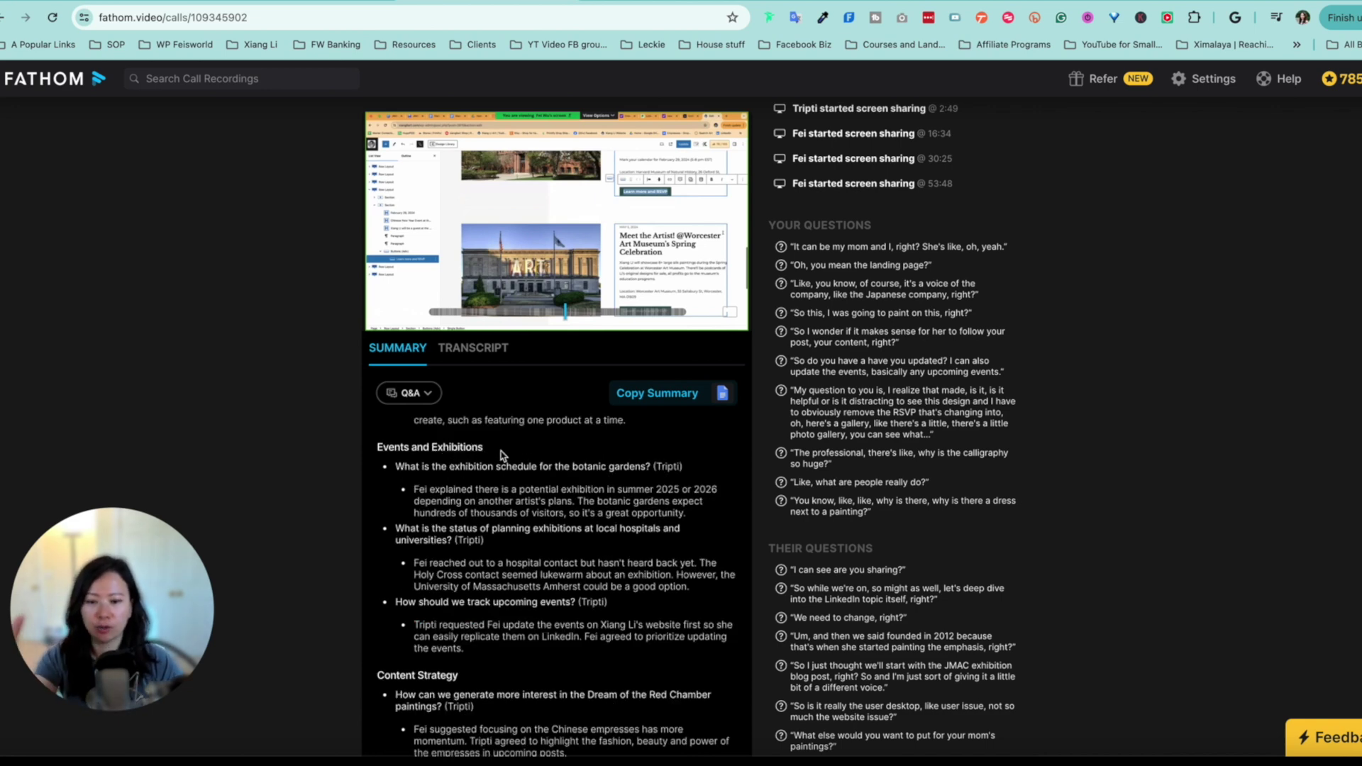
scroll(490, 653, "down", 3)
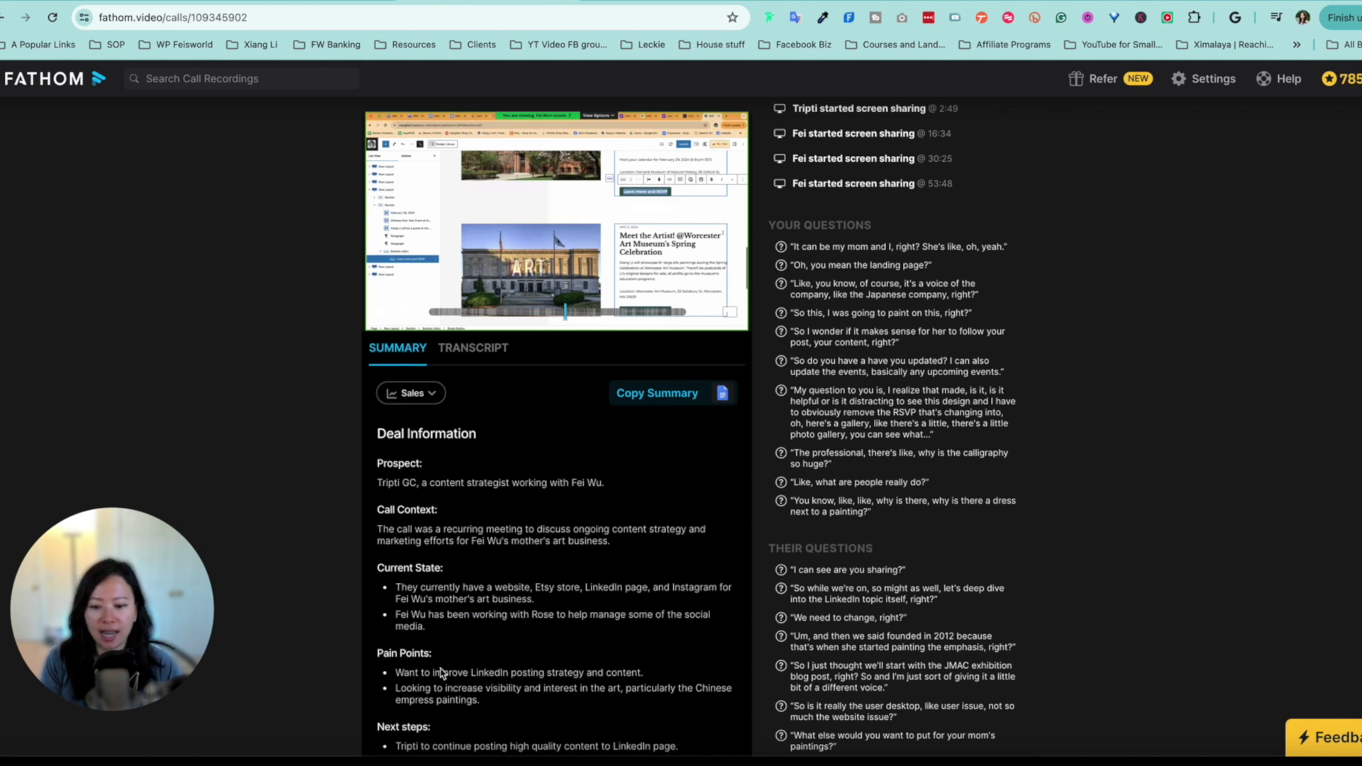
Choose Sales - MEDDPICC from the summary template list.
left_click(426, 395)
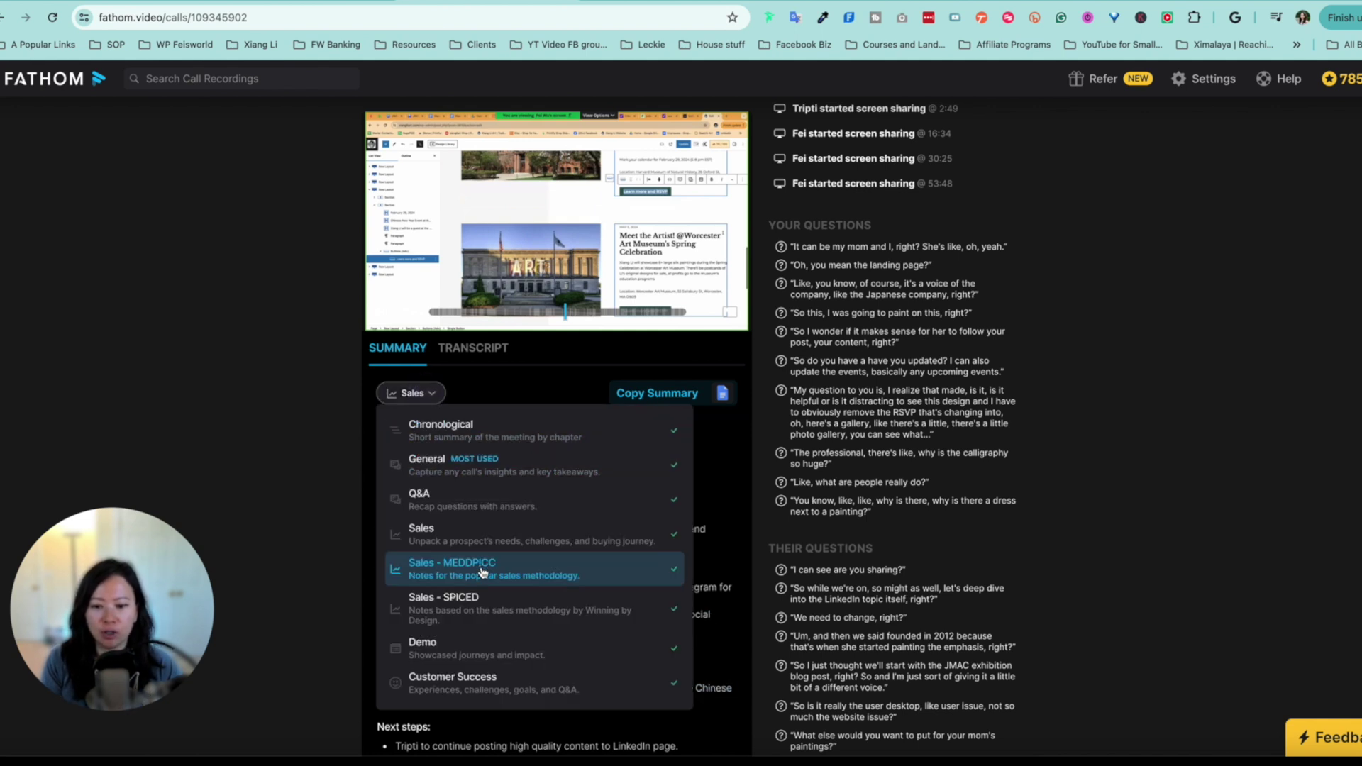
left_click(626, 578)
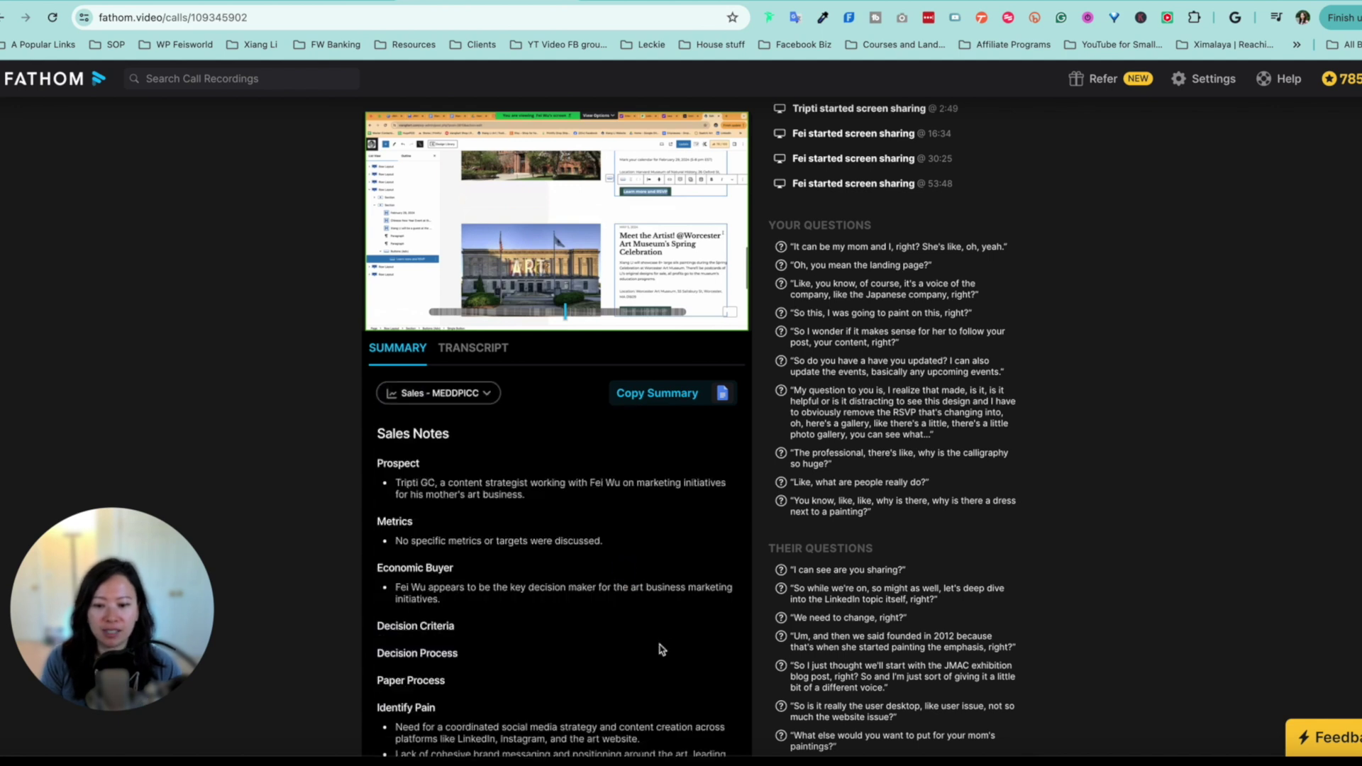
scroll(659, 644, "down", 2)
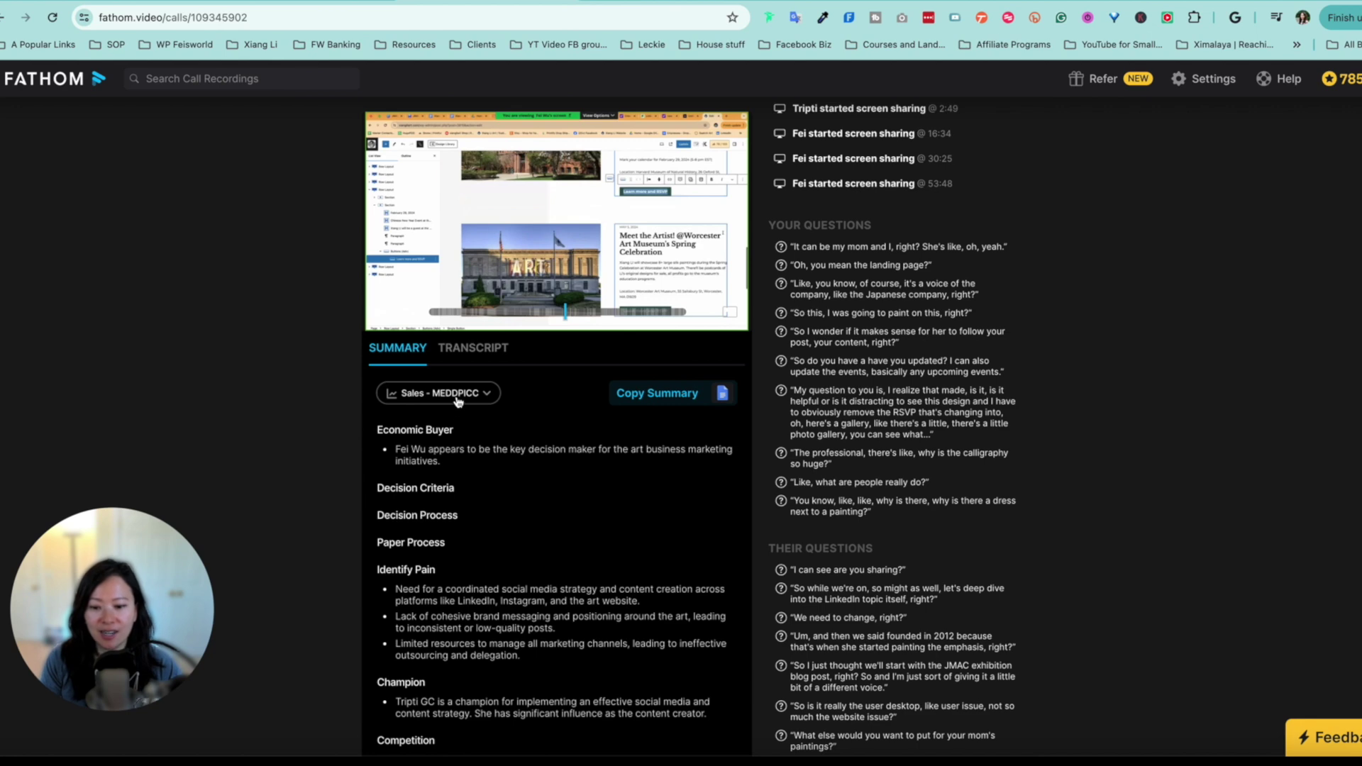
scroll(458, 400, "down", 3)
scroll(547, 523, "down", 3)
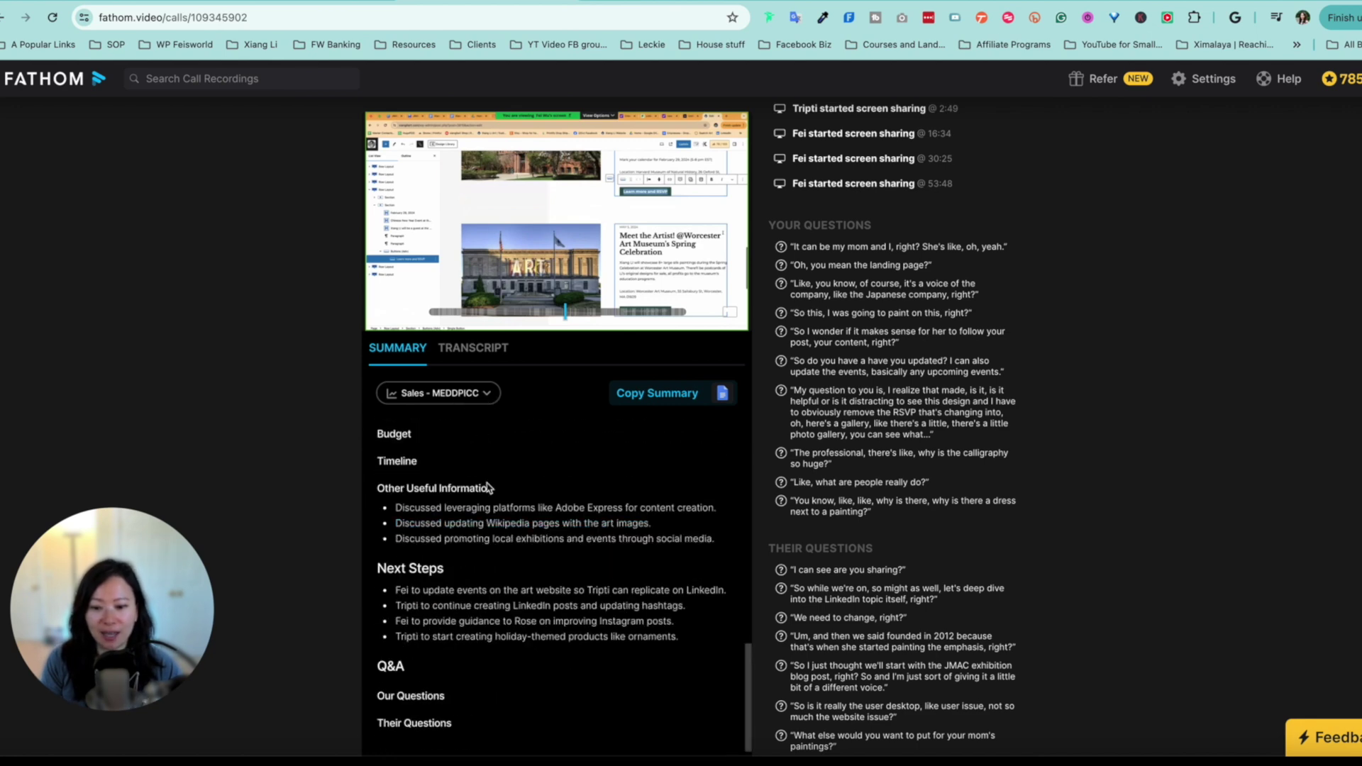
scroll(489, 469, "up", 1)
Show the summary in the Sales - SPICED template, then the Demo template.
left_click(469, 392)
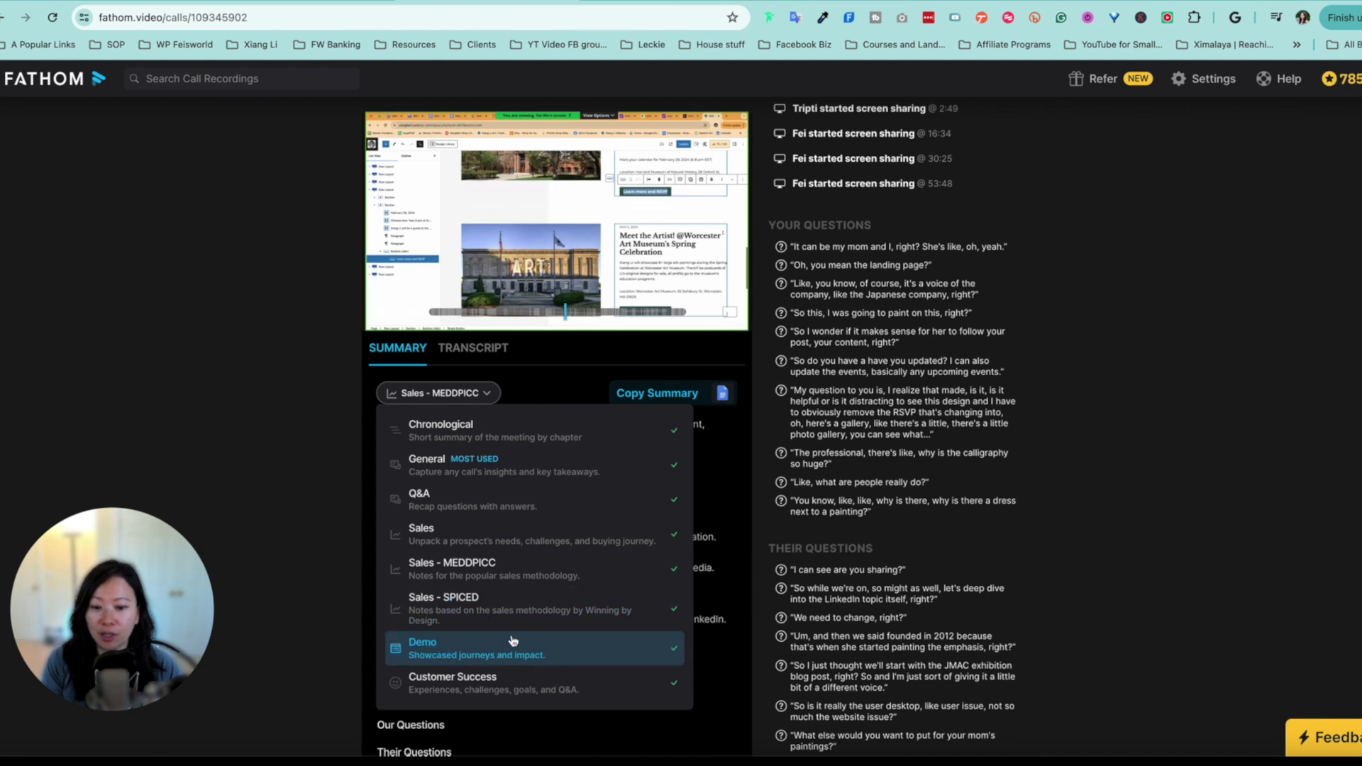
left_click(539, 607)
left_click(465, 402)
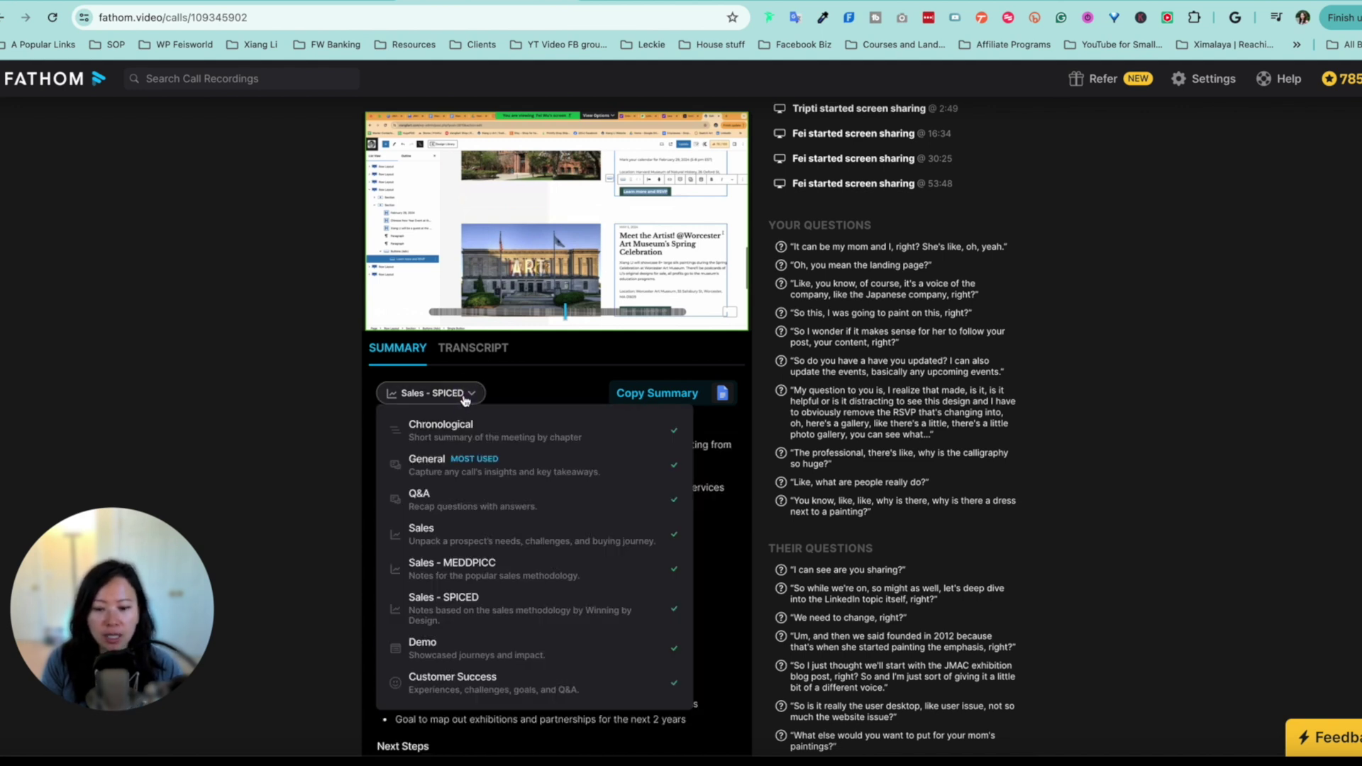
left_click(733, 526)
scroll(480, 452, "down", 2)
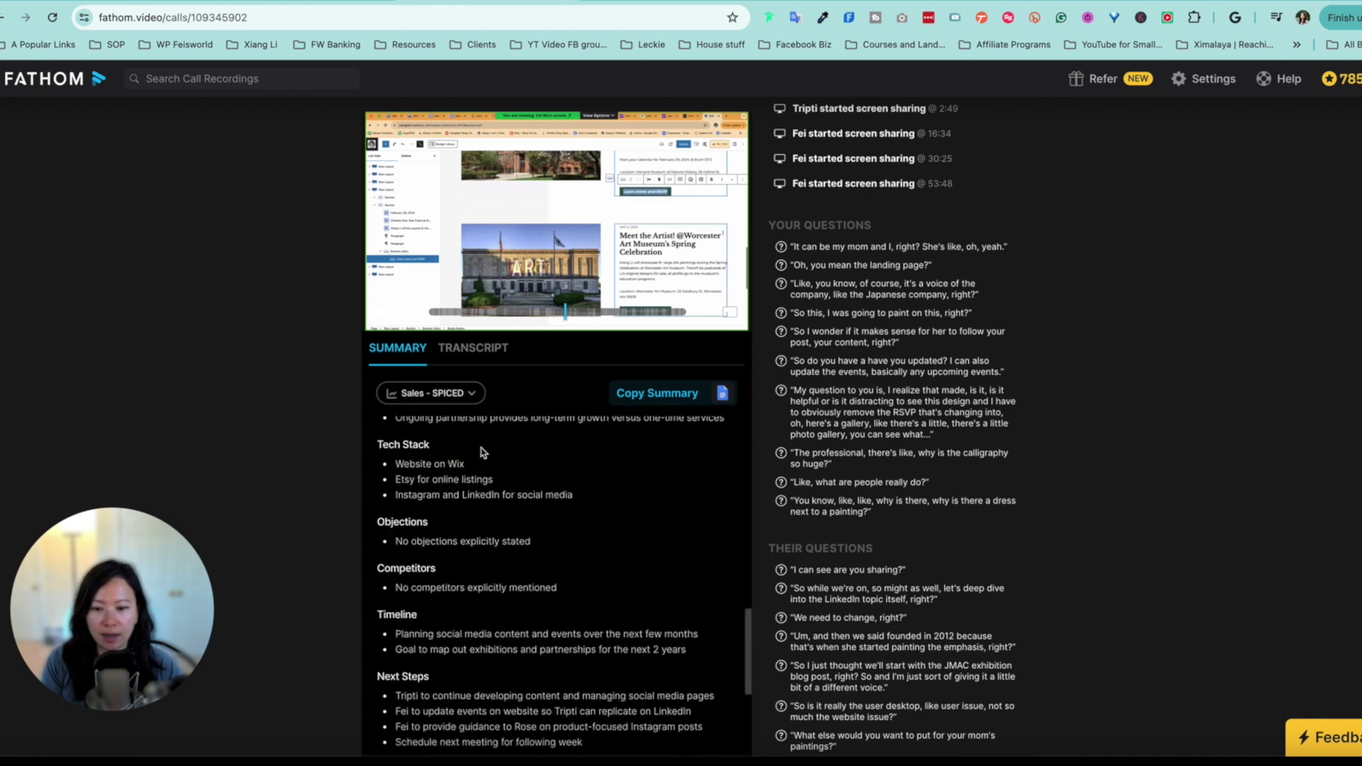
left_click(461, 401)
left_click(491, 648)
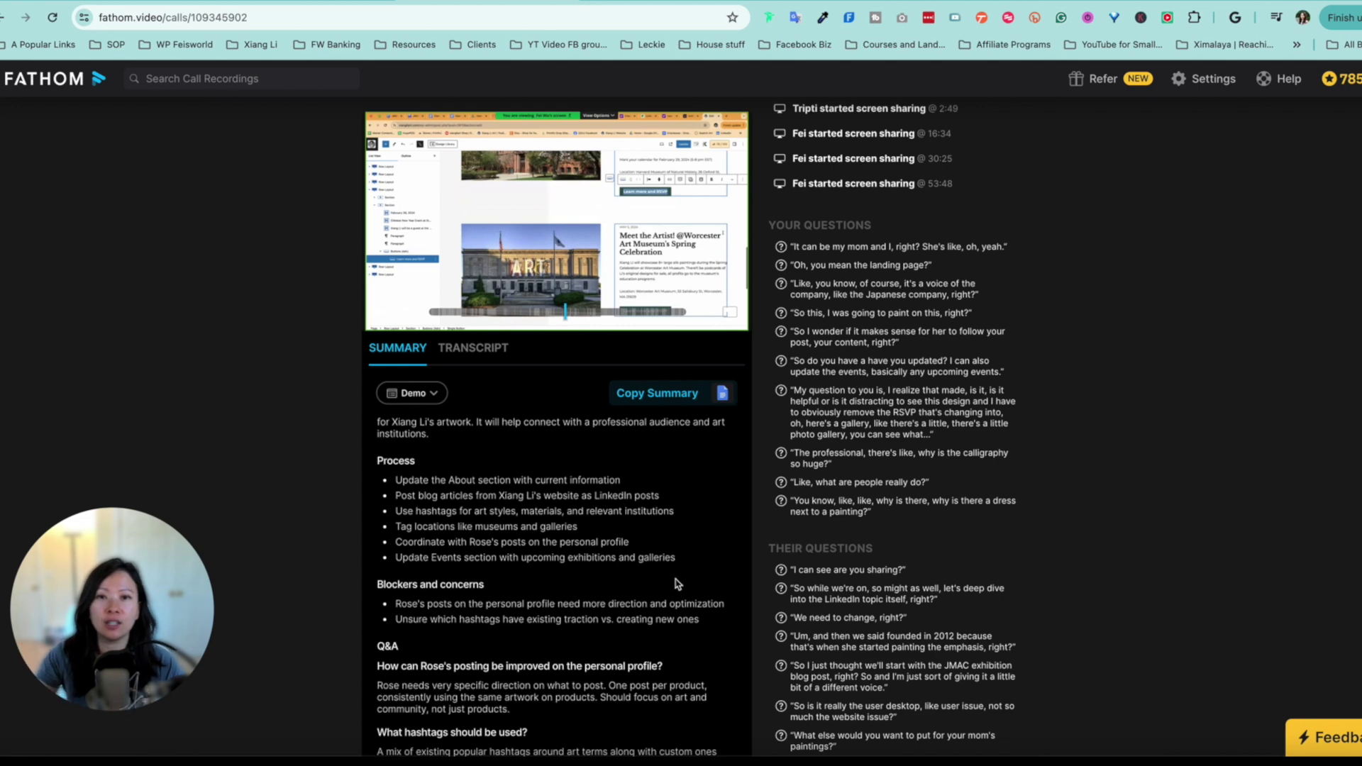
scroll(677, 584, "down", 1)
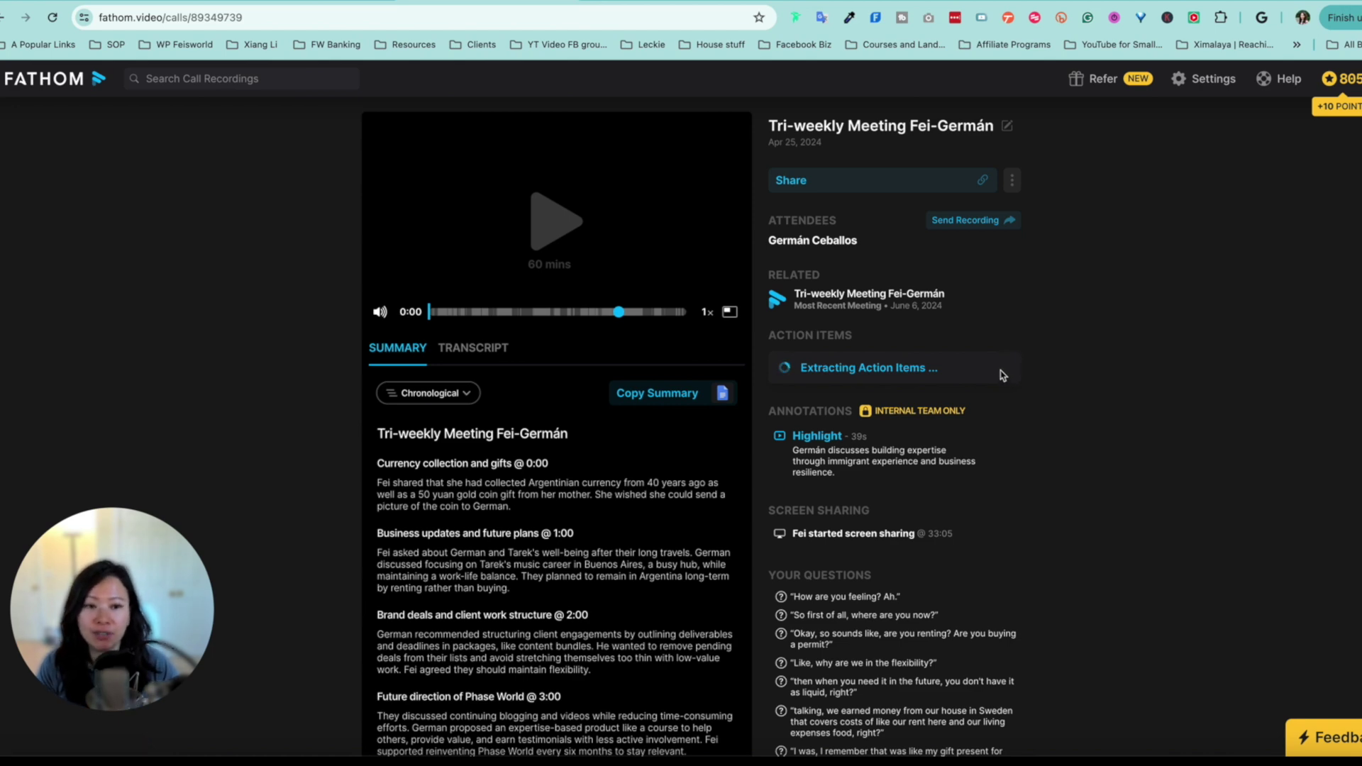
scroll(938, 628, "down", 3)
scroll(936, 628, "down", 5)
scroll(938, 626, "down", 2)
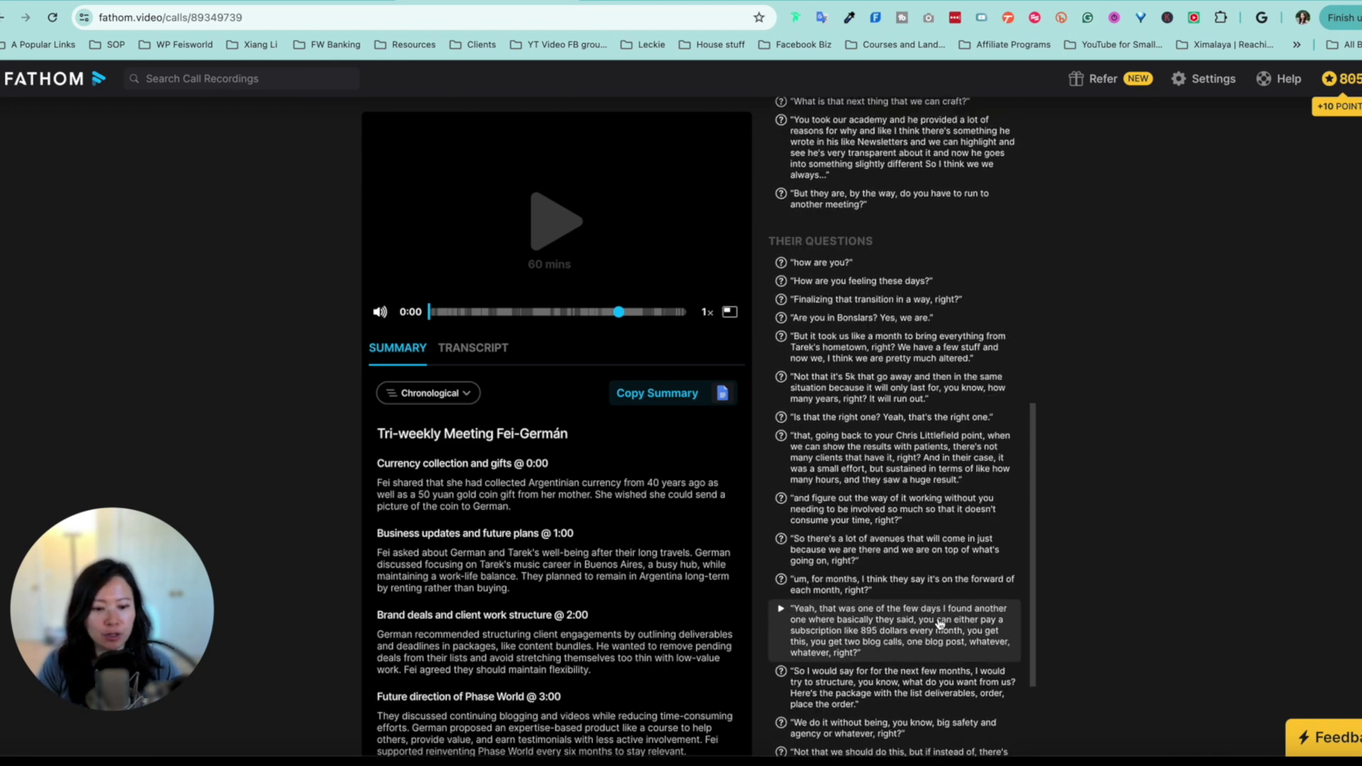
scroll(941, 617, "down", 2)
Go back to the My Calls home list with Alt+Left.
key("alt+Left")
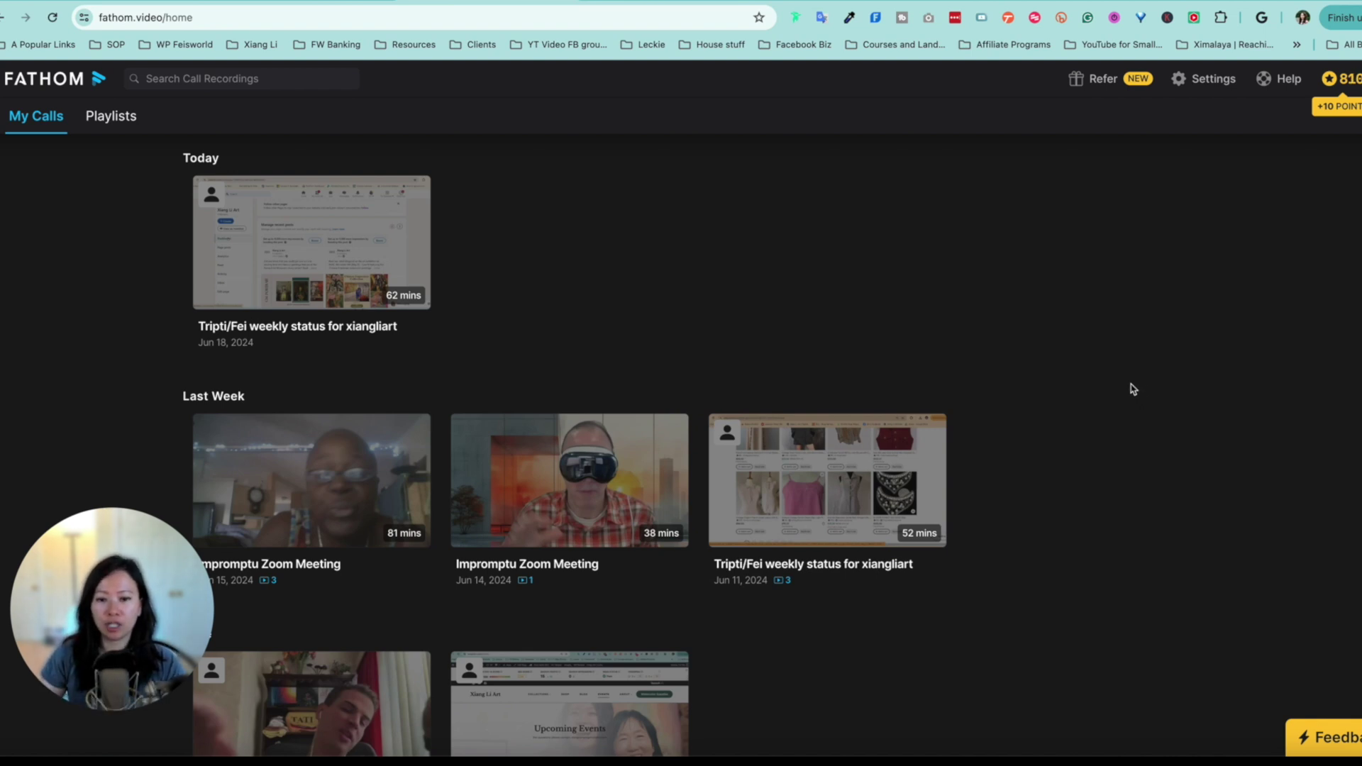
mouse_move(311, 243)
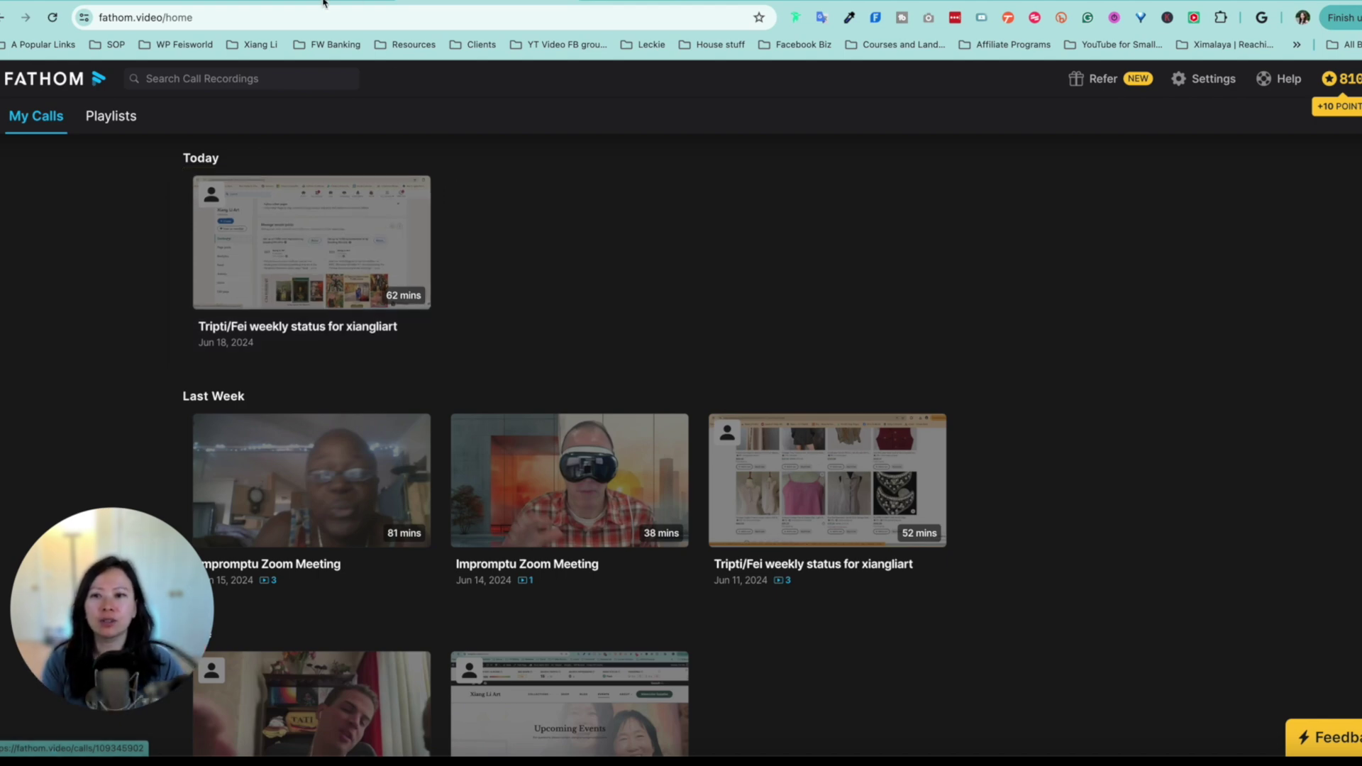
scroll(757, 457, "down", 10)
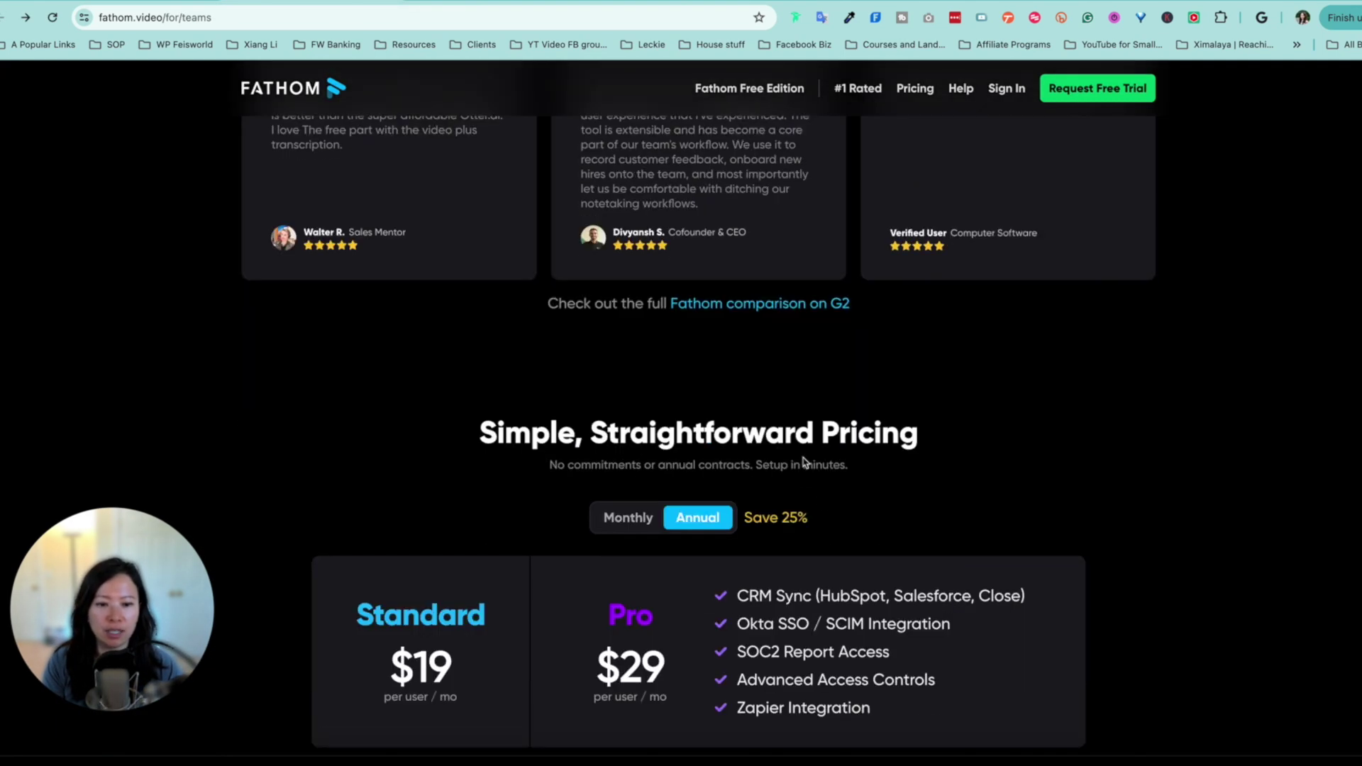
scroll(806, 355, "down", 5)
Open the fathom.video/pricing comparison and highlight Team Edition Pro's Coaching Metrics 'Yes'.
left_click(793, 372)
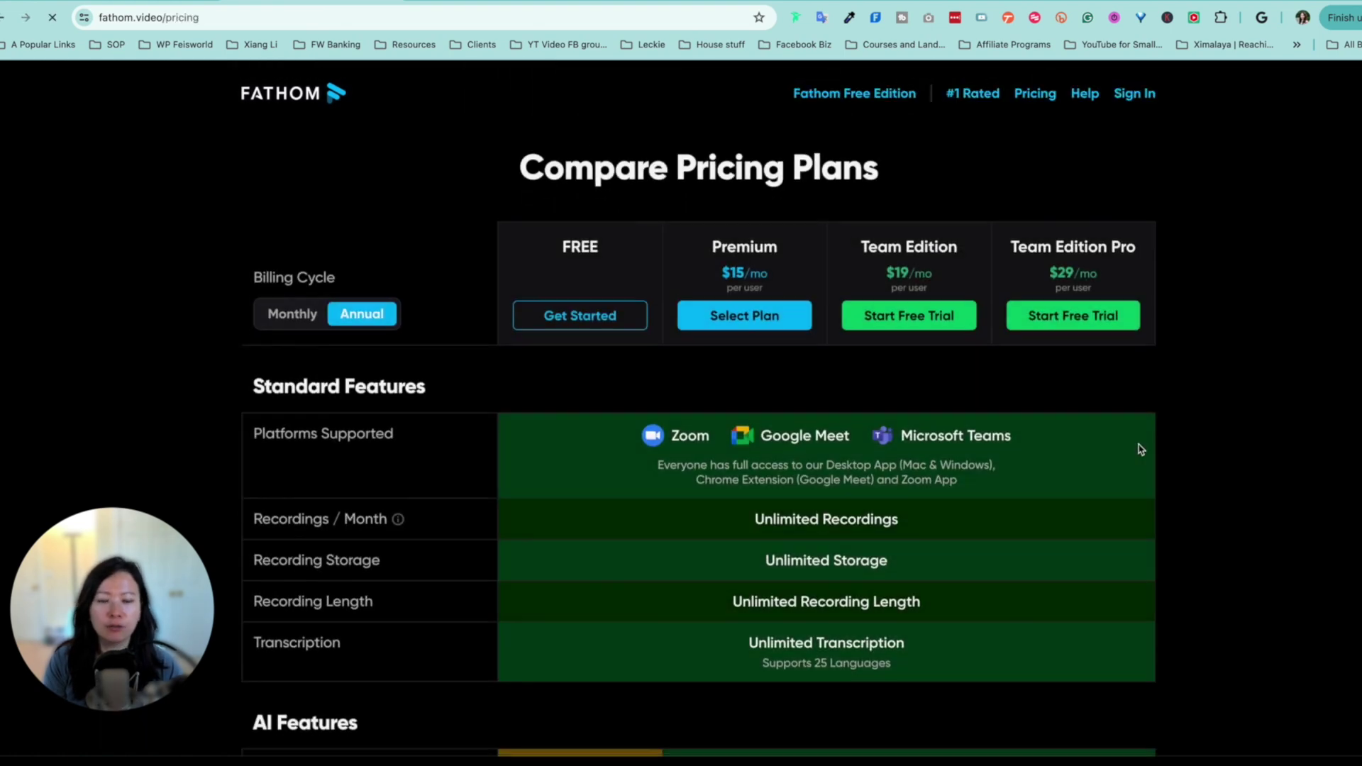
scroll(1156, 535, "down", 2)
scroll(1158, 534, "down", 3)
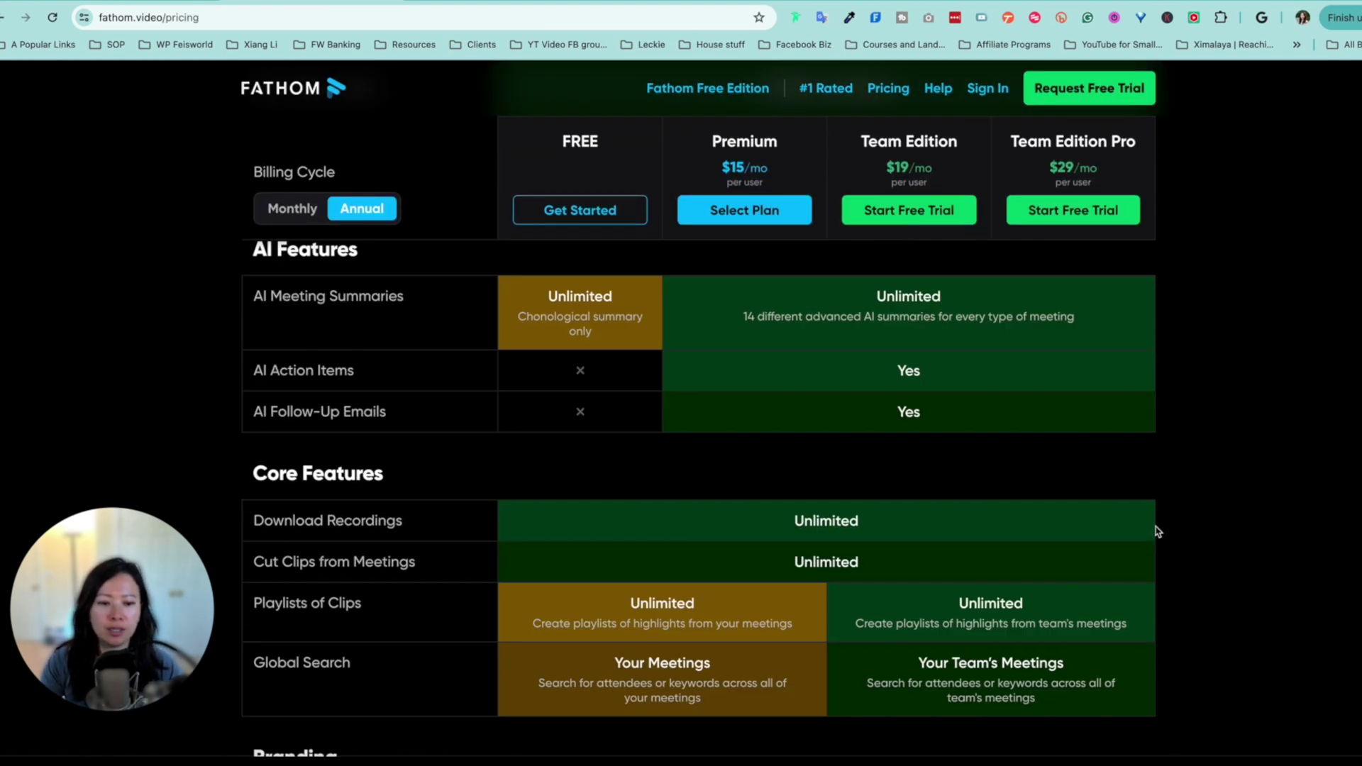
scroll(1157, 530, "down", 3)
scroll(1154, 526, "down", 3)
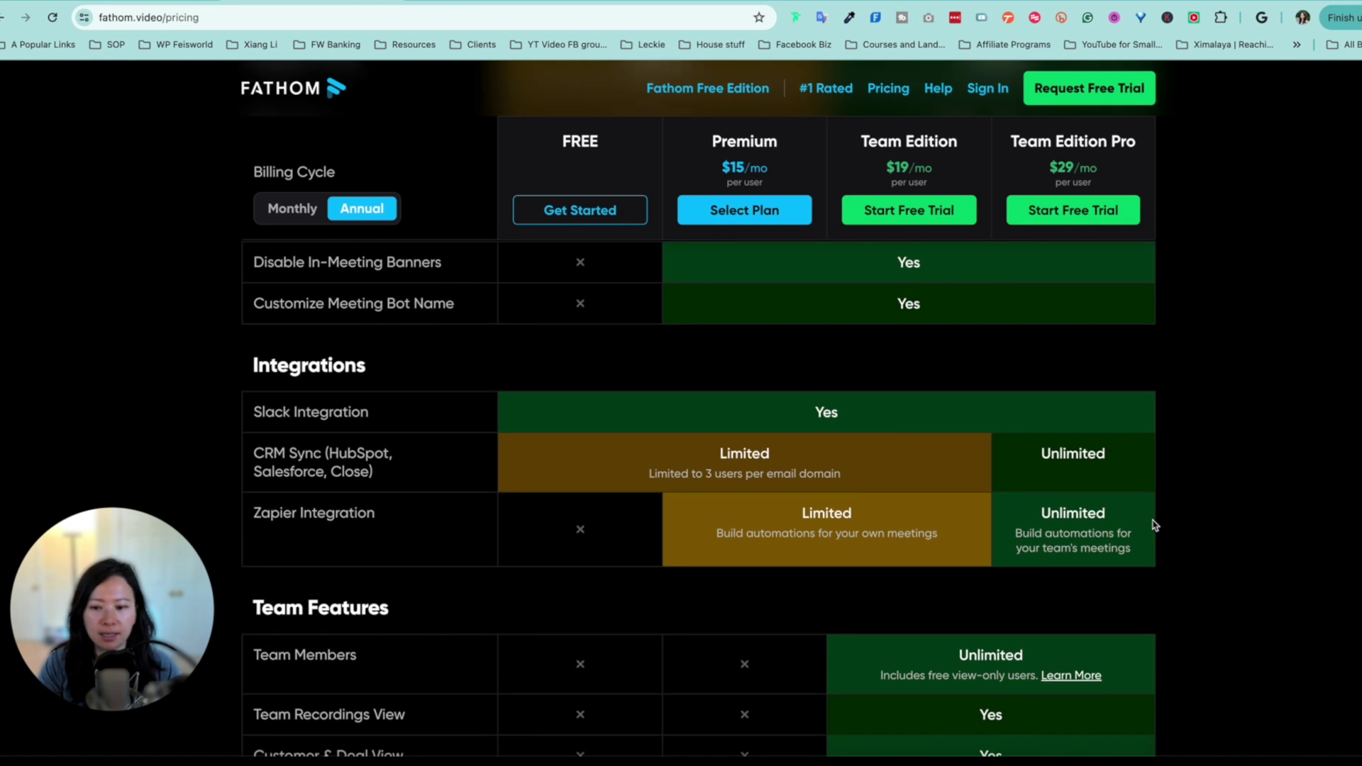
scroll(1155, 524, "down", 3)
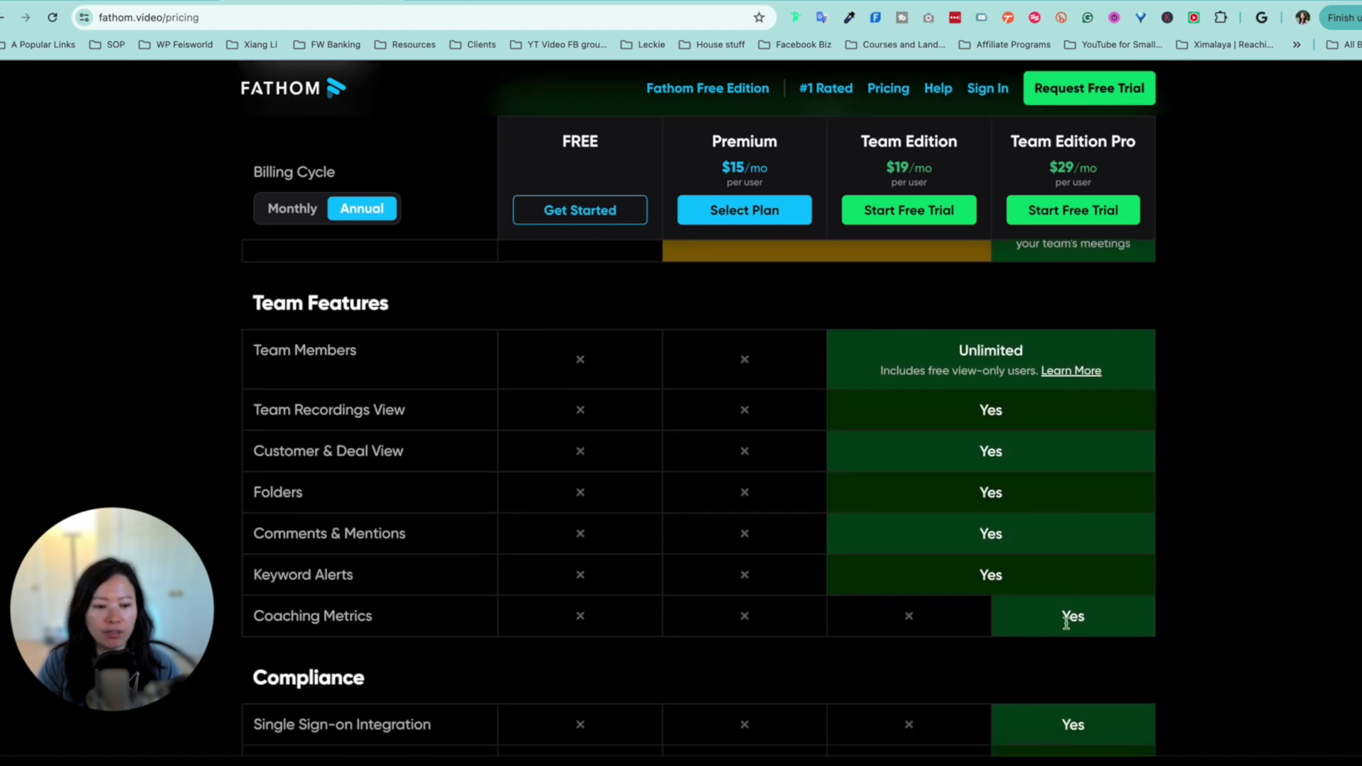
double_click(1066, 616)
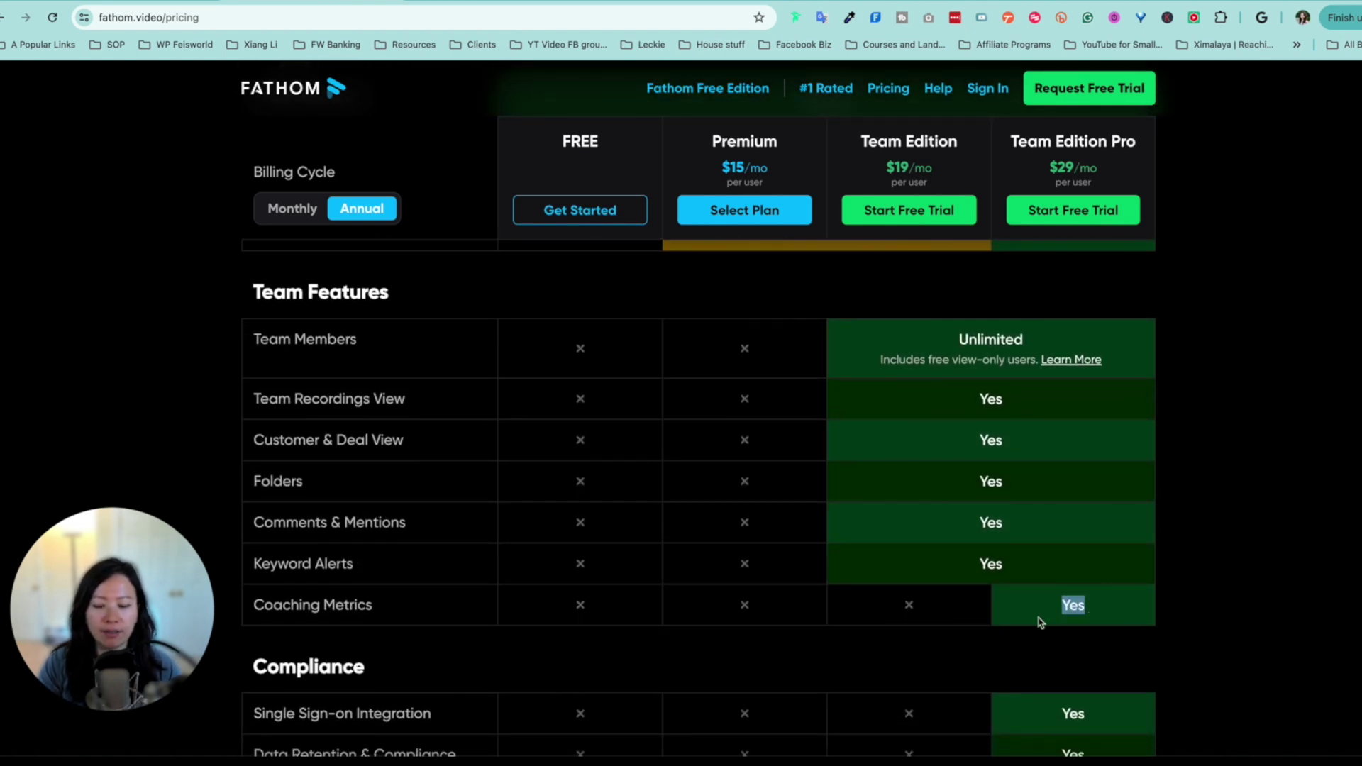